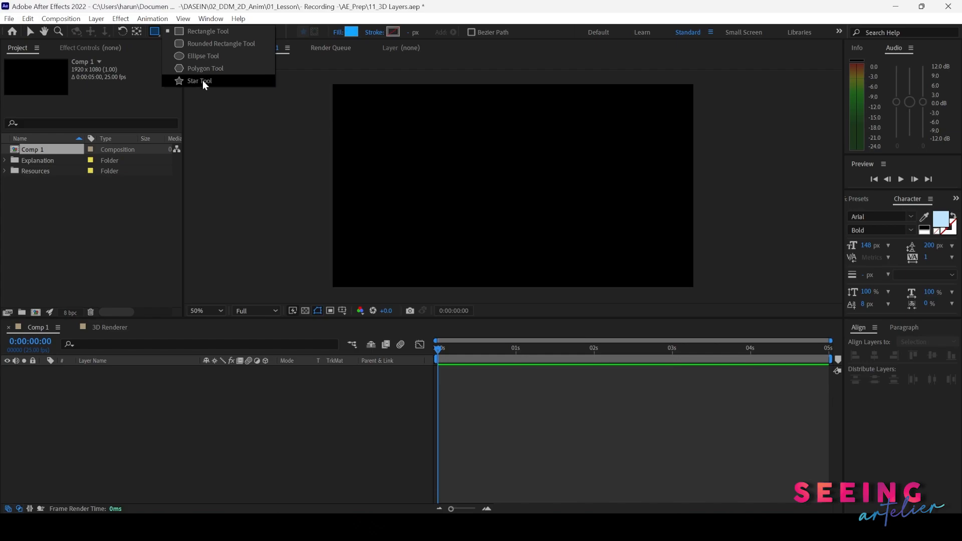
Step: Draw a blue star in the upper middle of the composition and set its Outer Roundness to 140%
drag(493, 158, 528, 207)
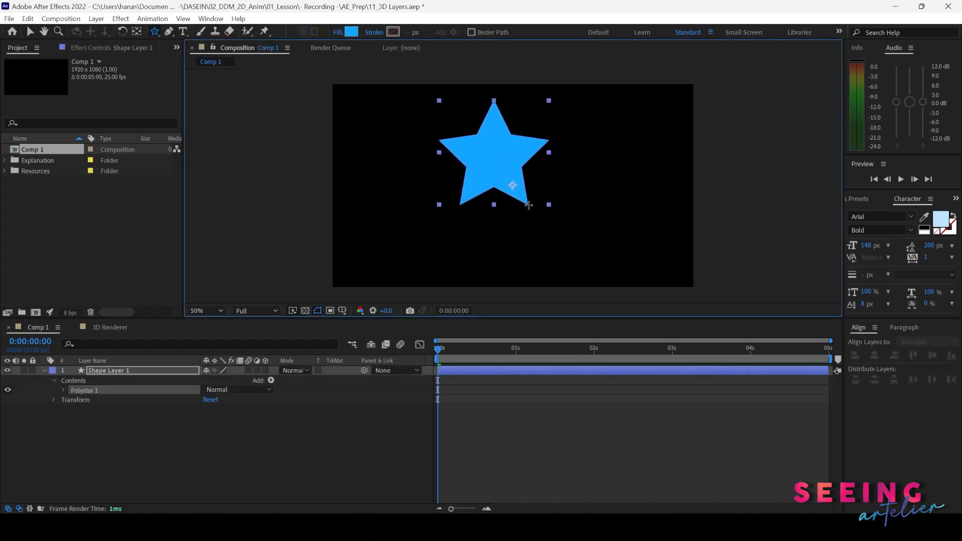
click(64, 390)
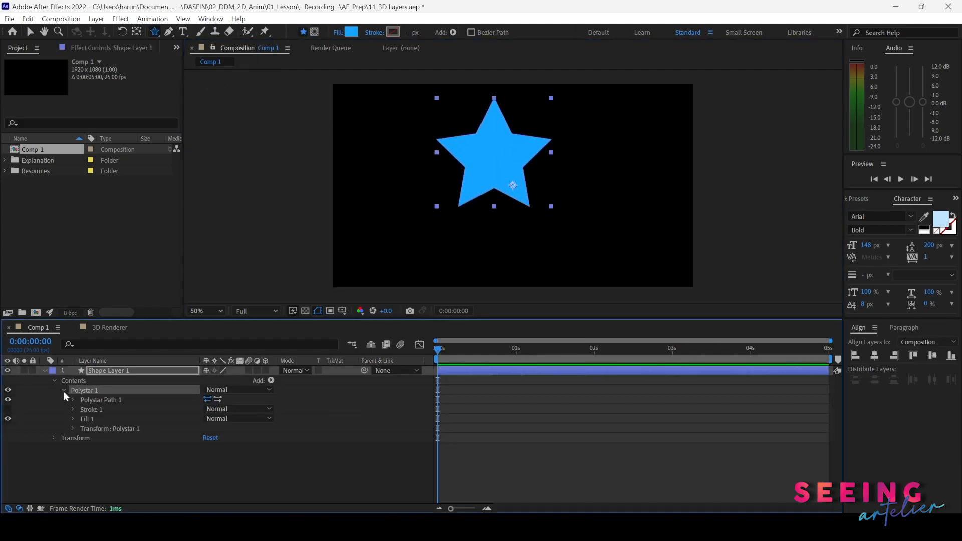
click(73, 400)
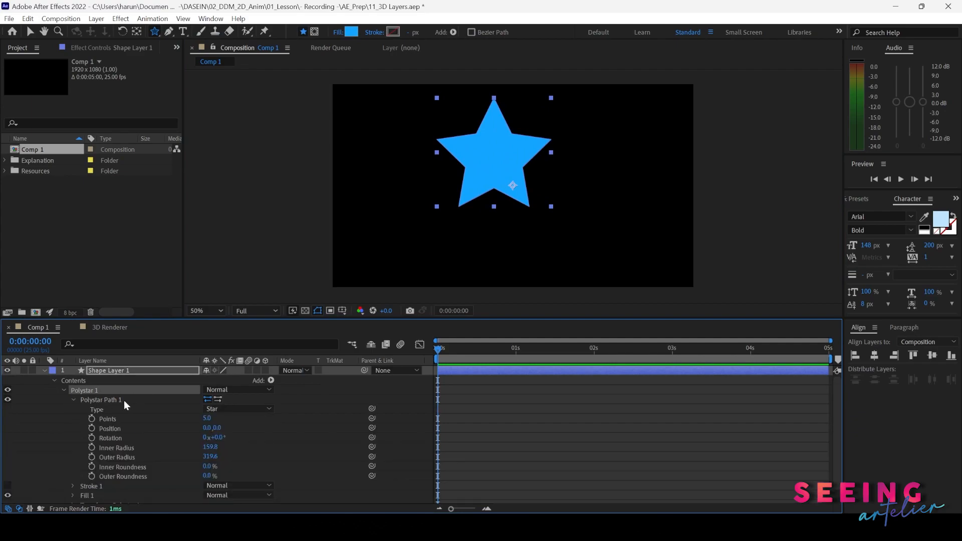
click(209, 475)
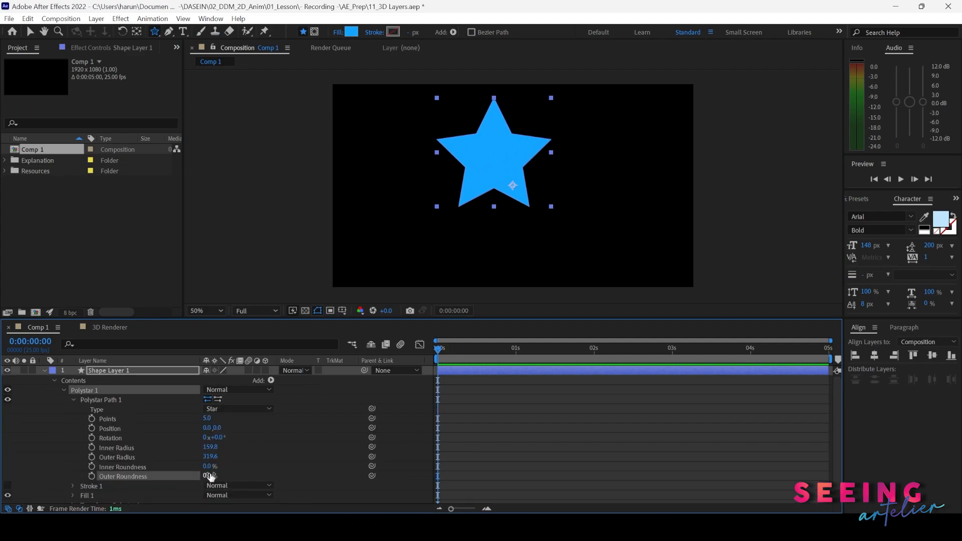
drag(210, 477, 290, 475)
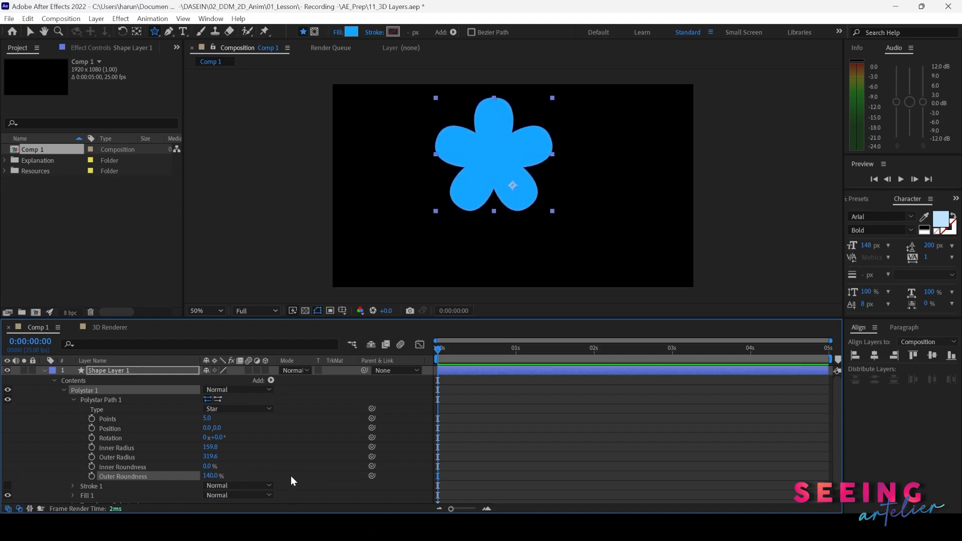
click(65, 390)
Step: Center the shape layer's anchor point in its content and align the layer to the composition's center both vertically and horizontally
right_click(113, 369)
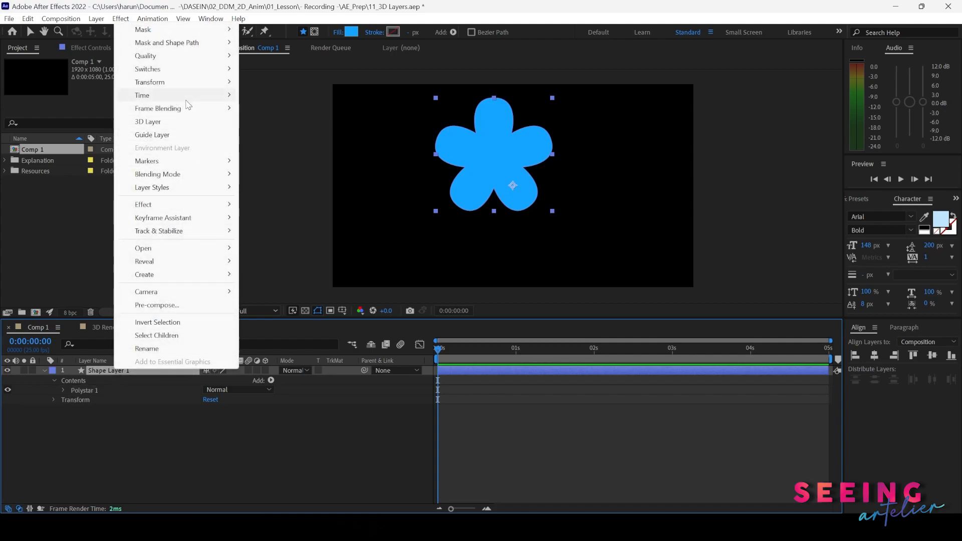
mouse_move(193, 84)
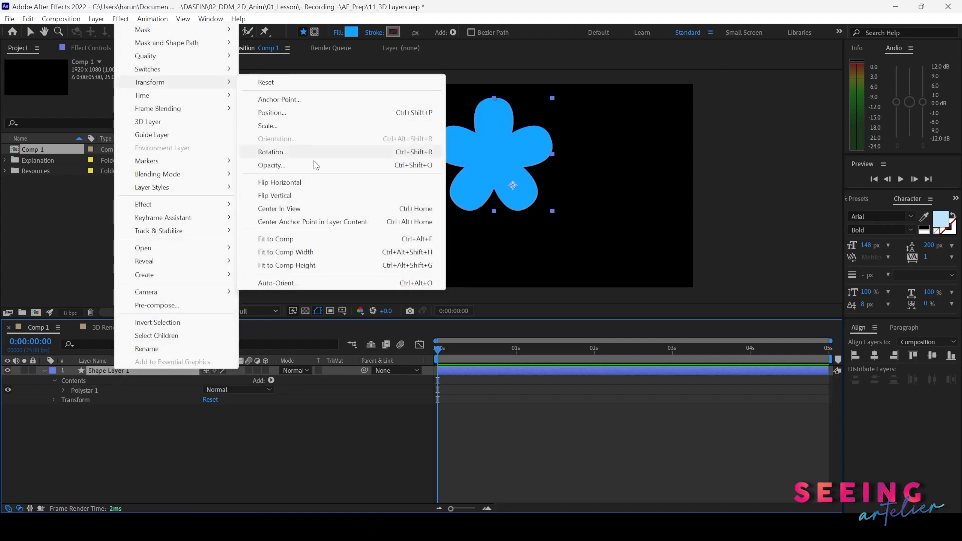
click(361, 222)
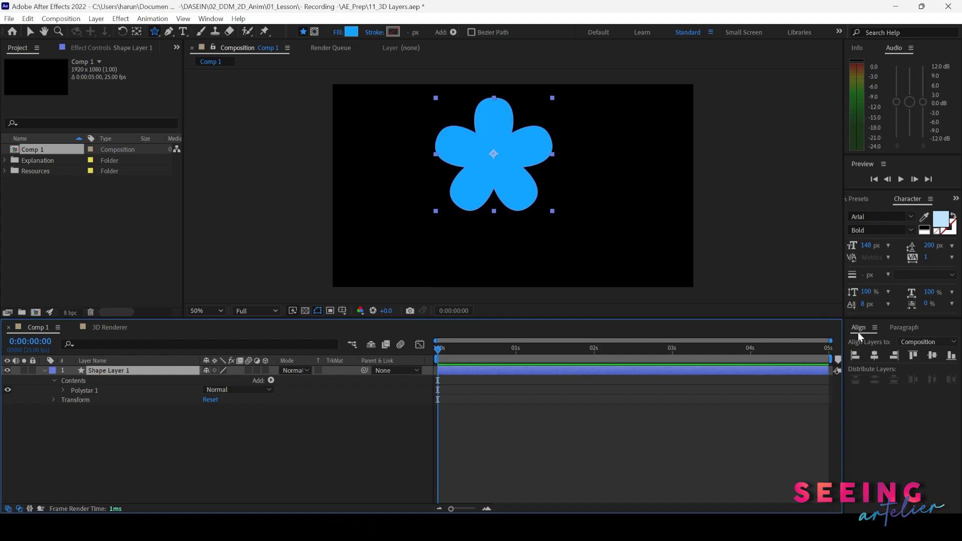
click(932, 356)
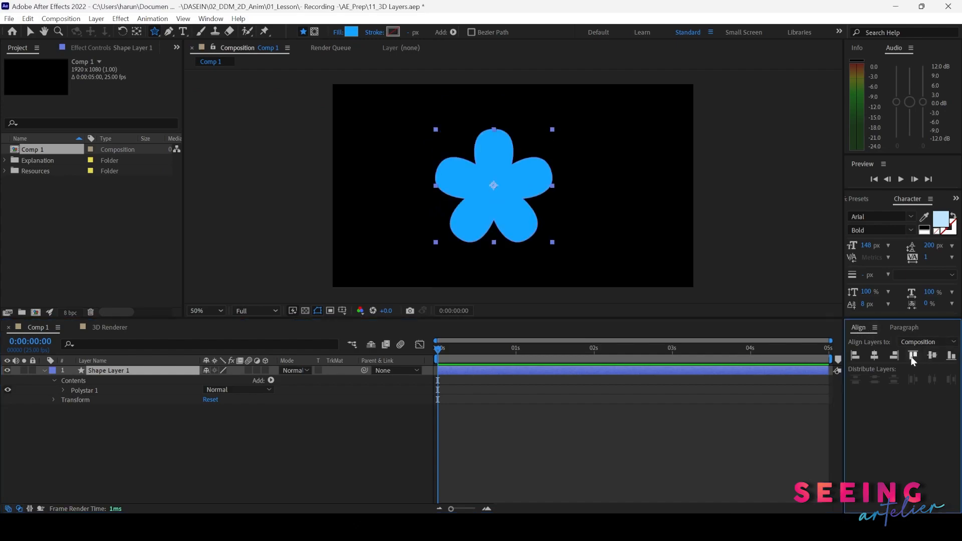
click(875, 355)
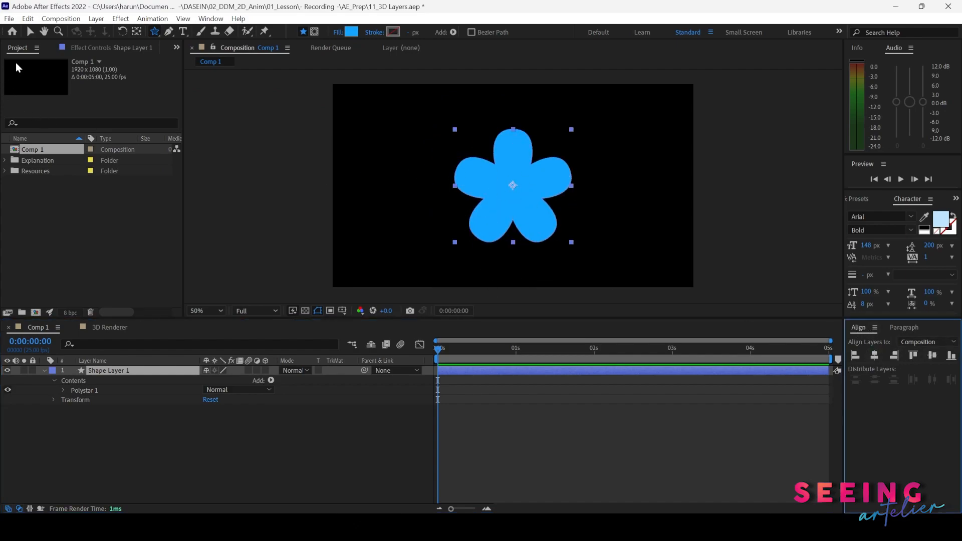
click(29, 33)
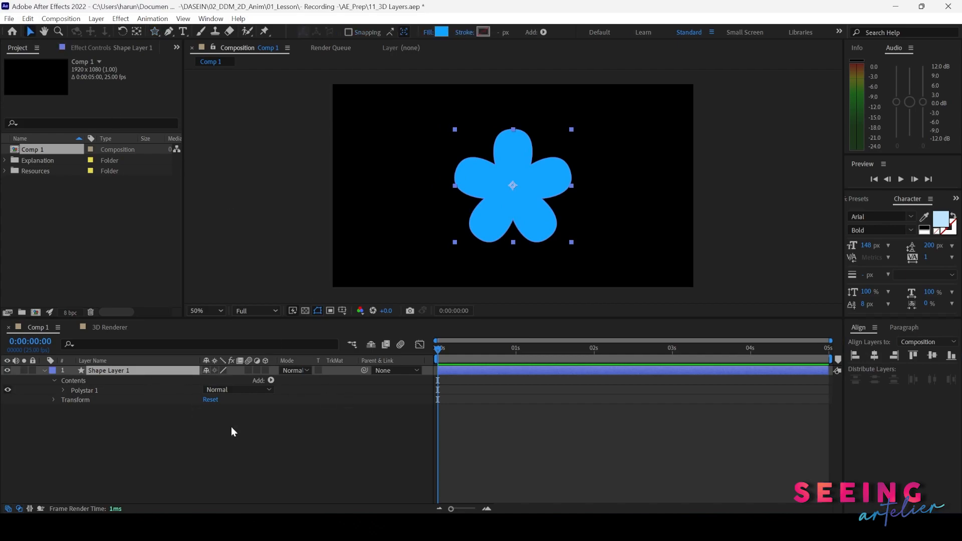
Step: Show the shape layer's Transform properties and make it a 3D layer
click(55, 381)
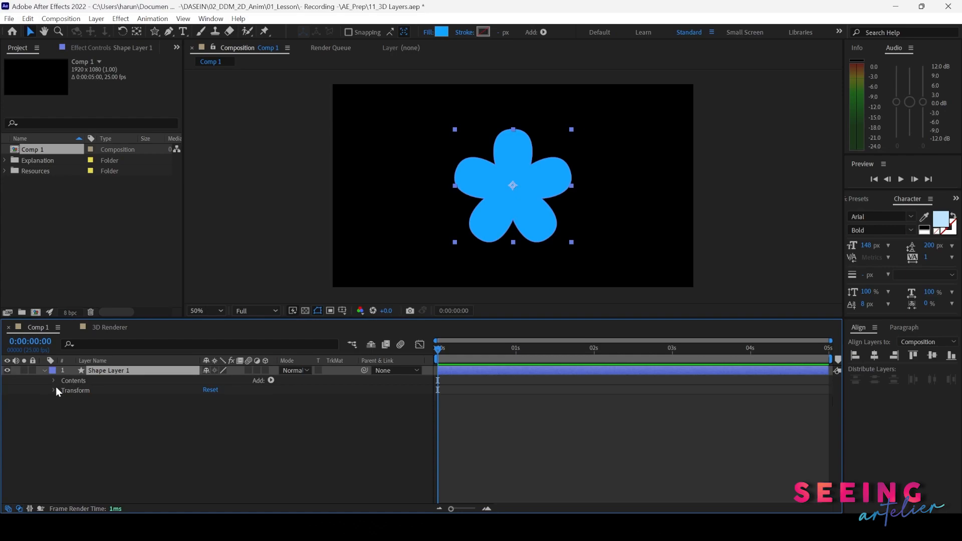
click(55, 390)
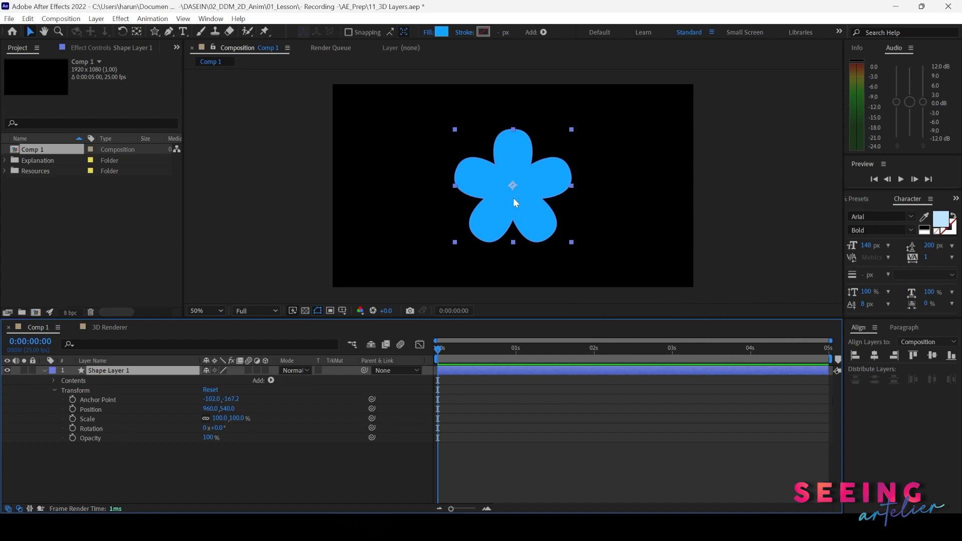
click(265, 370)
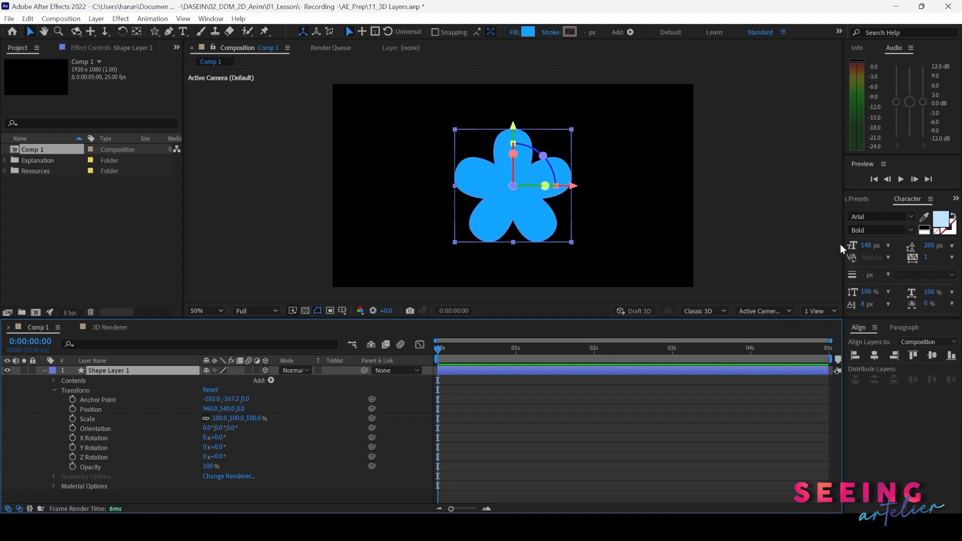
click(726, 309)
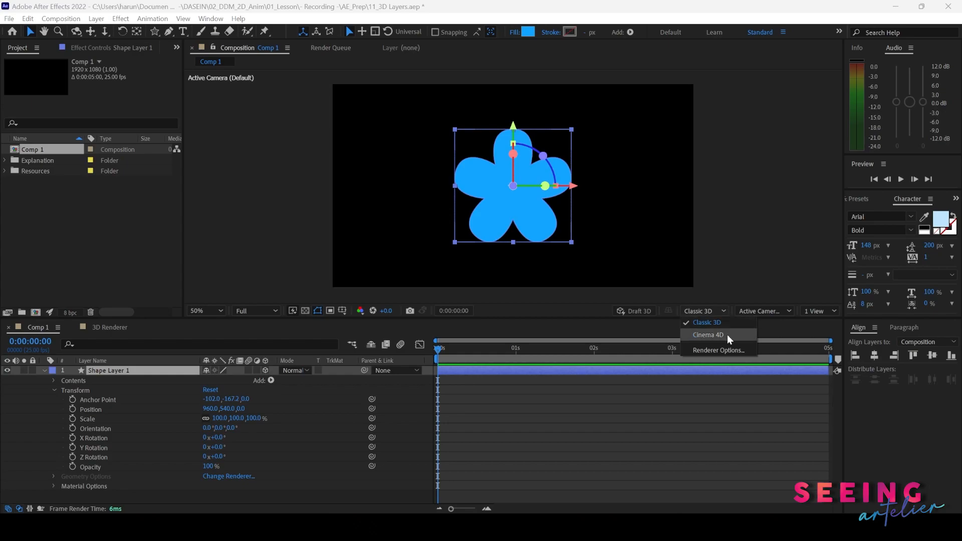
click(775, 307)
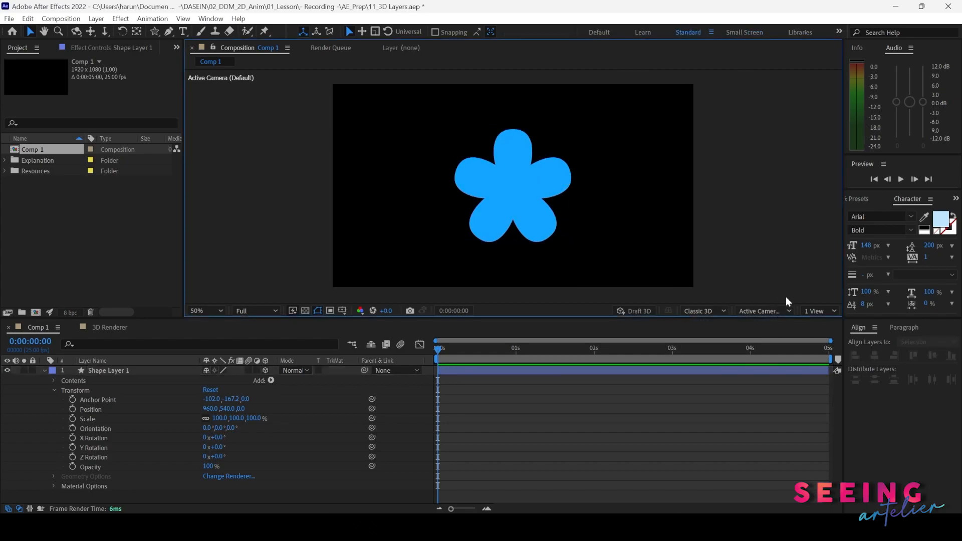
click(785, 308)
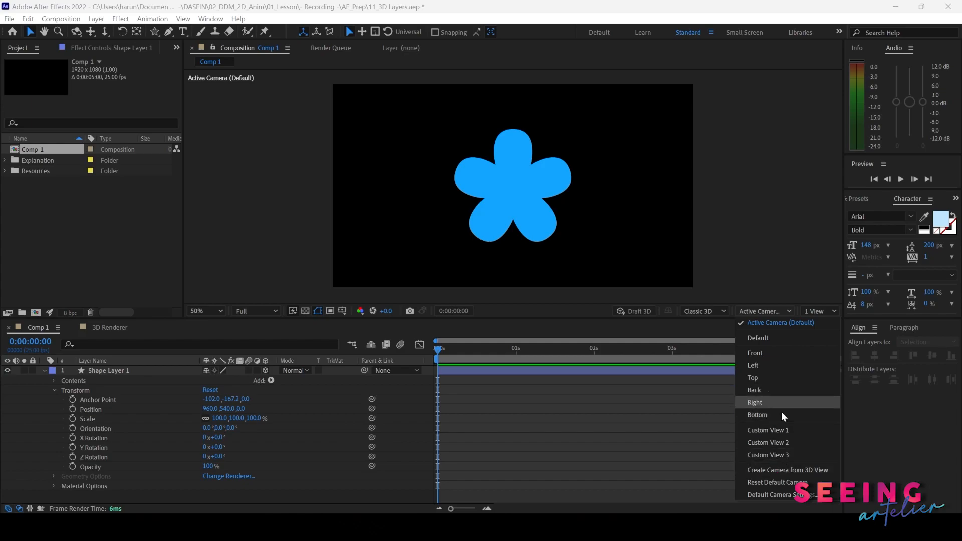
Step: Switch the composition viewer to 2 Views and change the Default view to Left
click(824, 311)
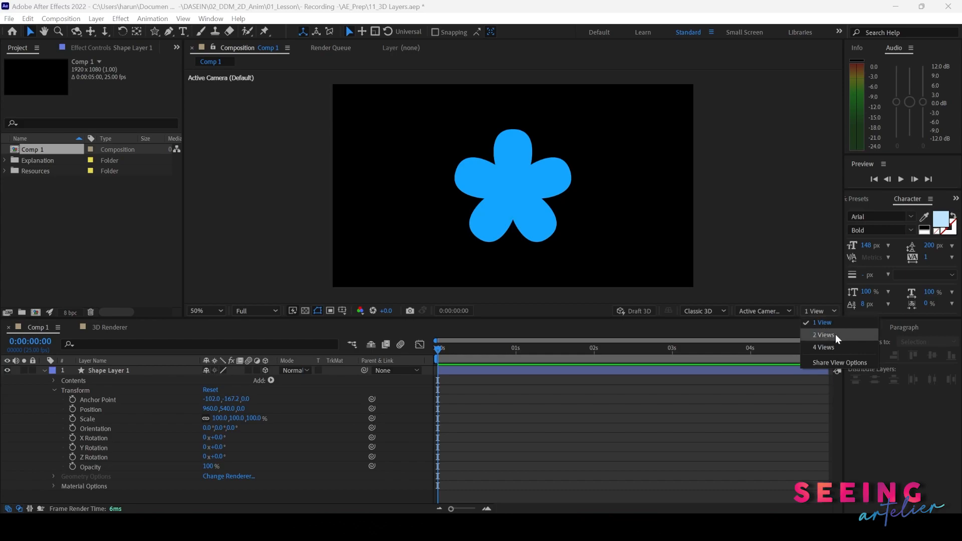
click(824, 335)
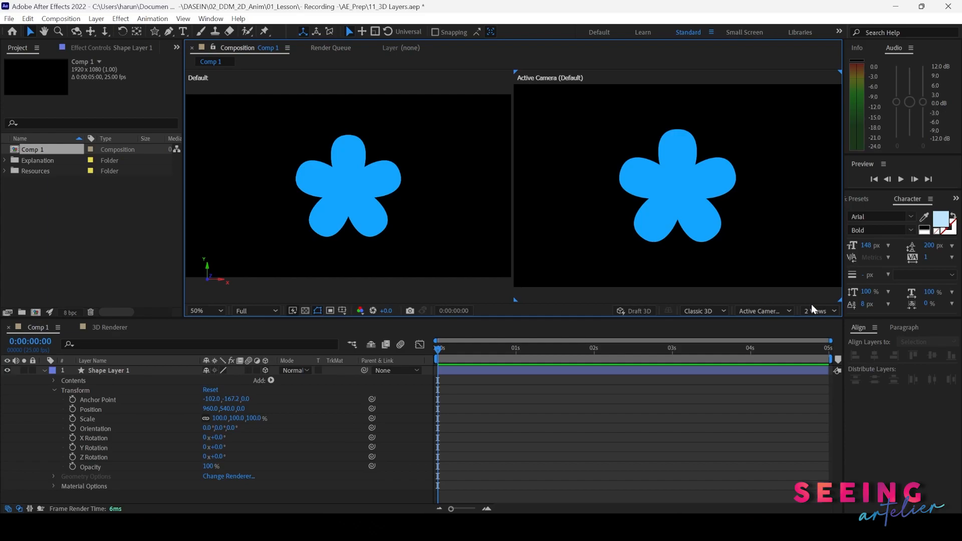
click(420, 90)
click(781, 311)
click(784, 307)
click(784, 309)
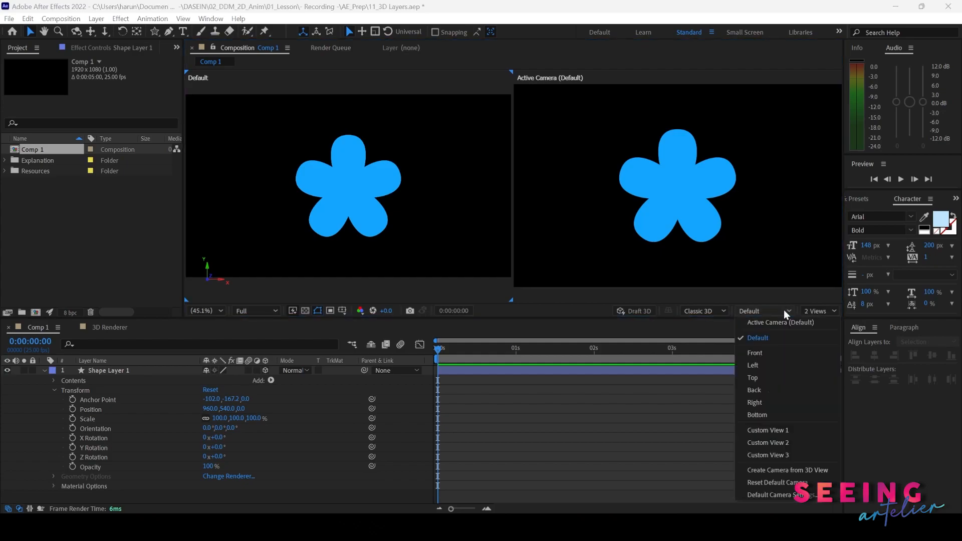
click(765, 367)
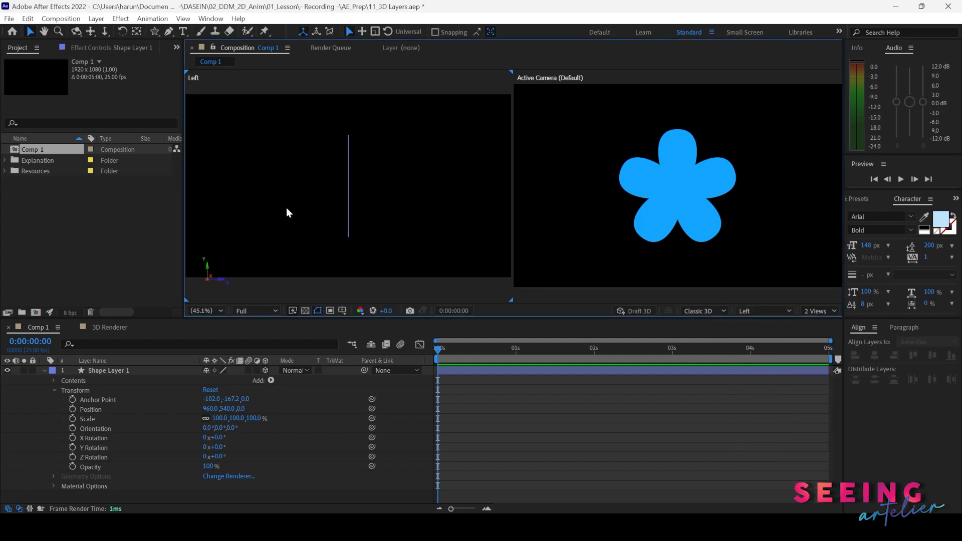
Step: Try shifting the flower layer's X position and moving its Z position to 392, undoing each change
click(125, 370)
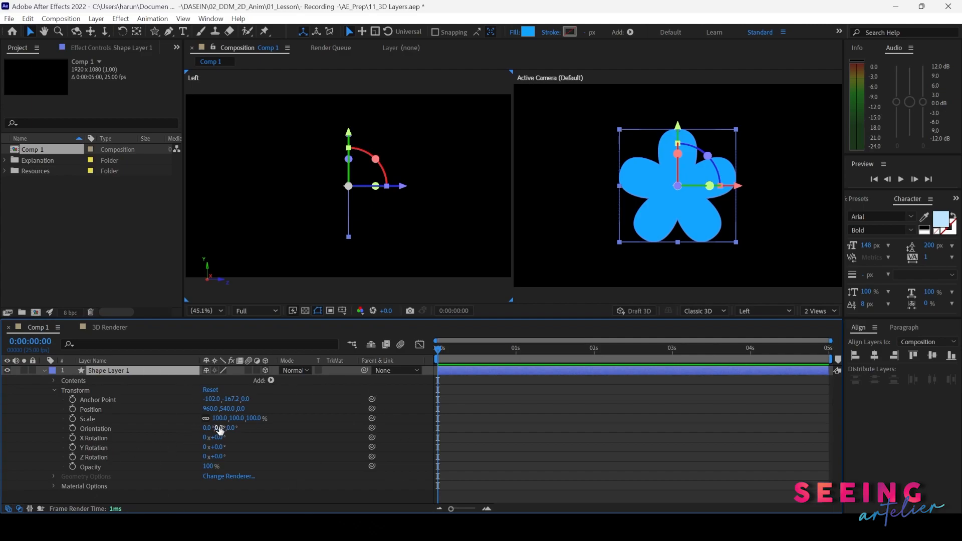
drag(209, 410, 184, 413)
key(ctrl+z)
key(ctrl+z)
drag(241, 410, 448, 398)
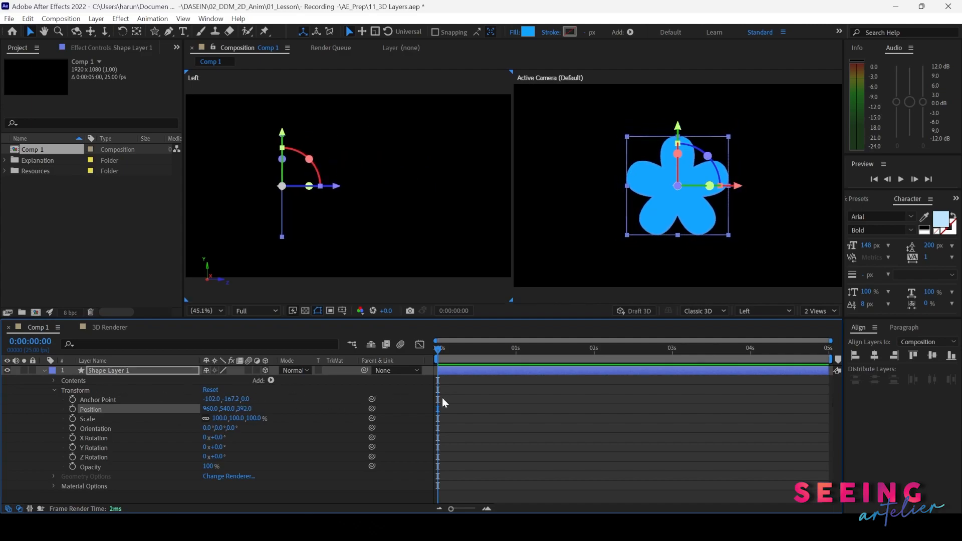
key(ctrl+z)
Step: Try changing only the flower's Z scale with the proportions unlinked, and restore it to 100% with linked proportions
click(206, 418)
mouse_move(253, 418)
mouse_down()
mouse_move(212, 420)
mouse_move(255, 423)
mouse_up()
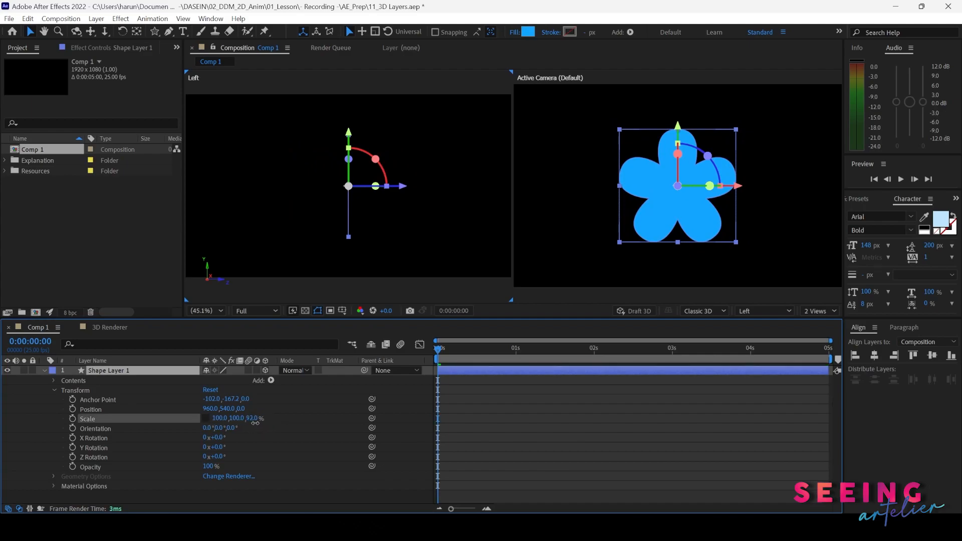
click(250, 418)
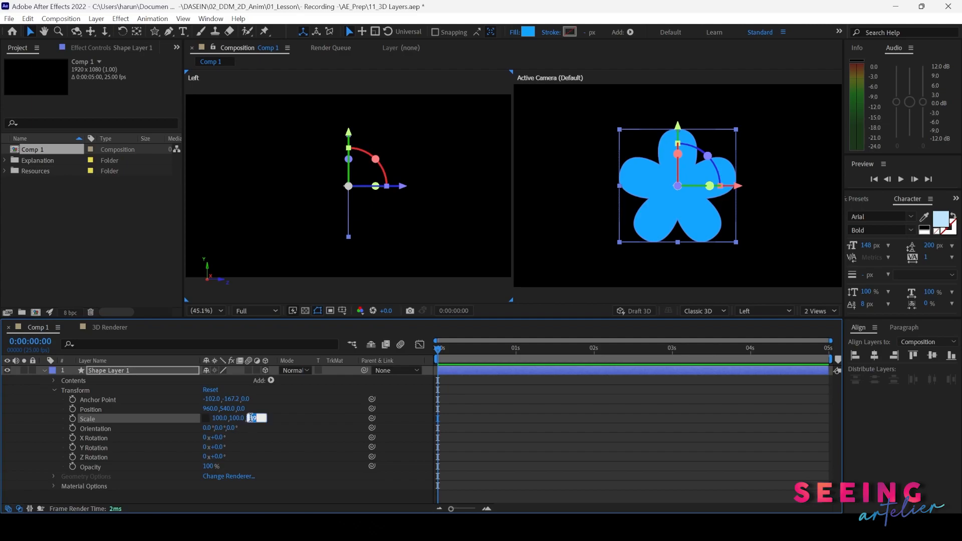
text(100)
key(Return)
key(F2)
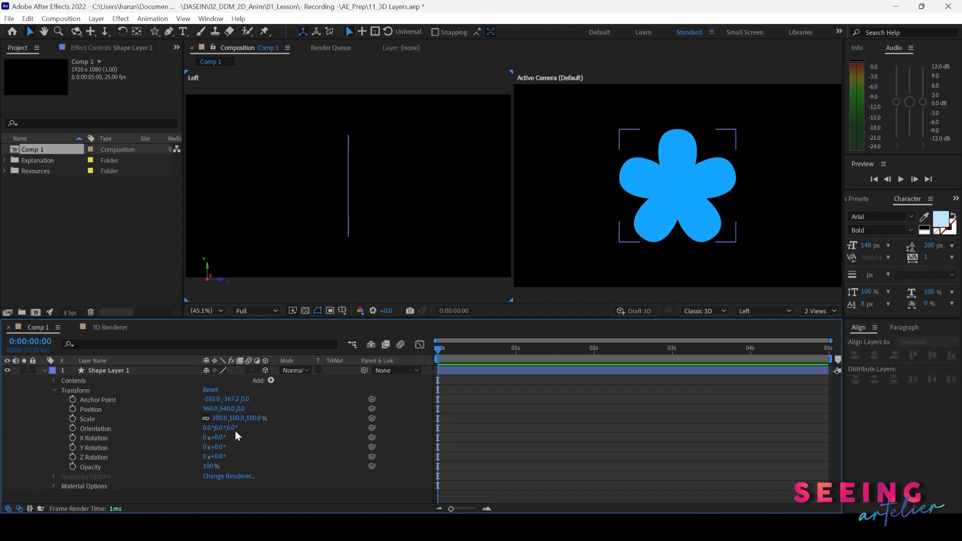
Step: Try the flower layer's Orientation and rotation values, including a Z Rotation of -19°, undoing every change
click(102, 370)
drag(207, 428, 208, 461)
key(ctrl+z)
key(ctrl+z)
key(ctrl+z)
key(ctrl+z)
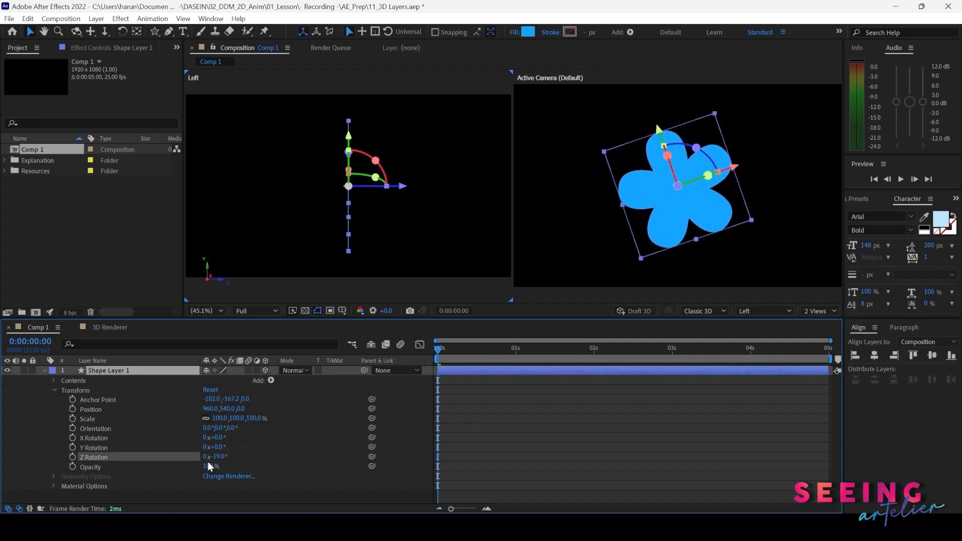
key(ctrl+z)
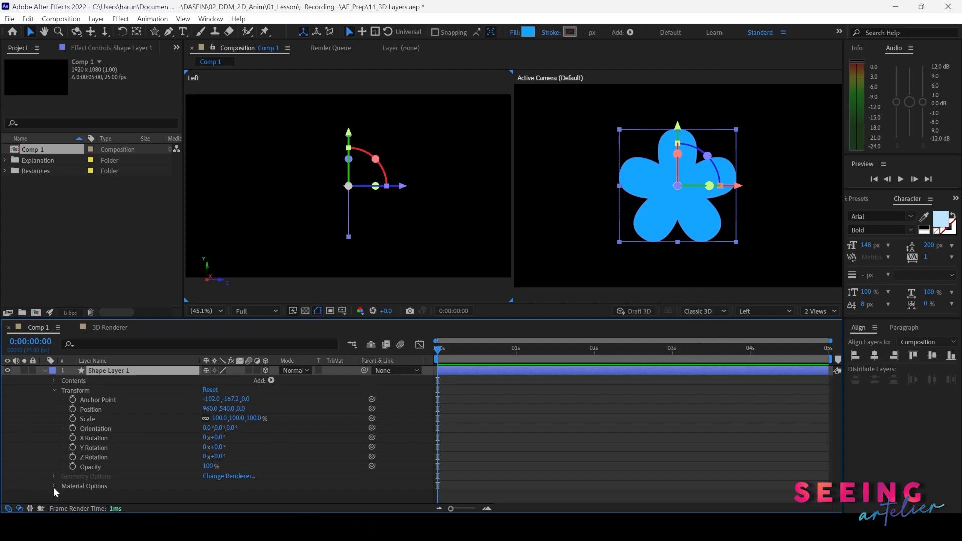
Step: Examine the shape layer's Material Options for its shadow and light settings
click(54, 390)
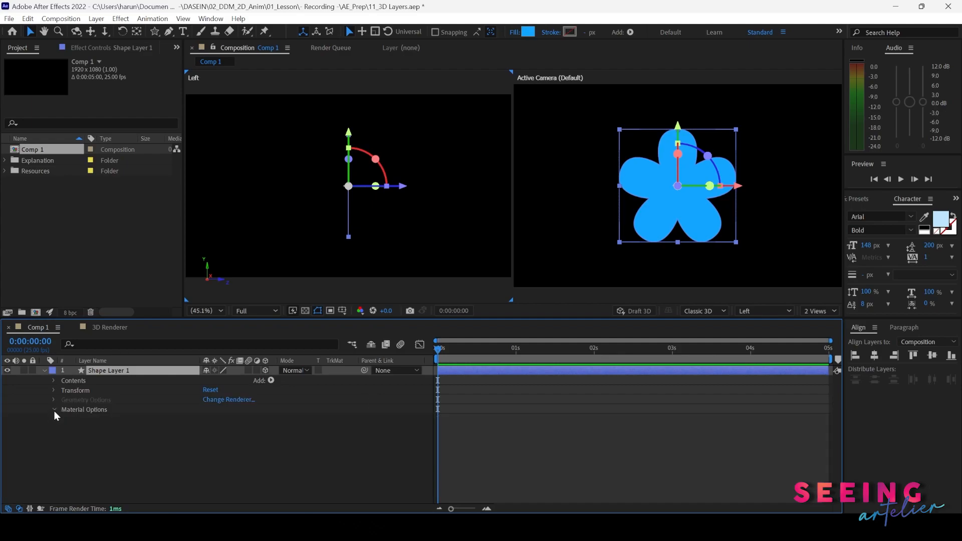
click(53, 410)
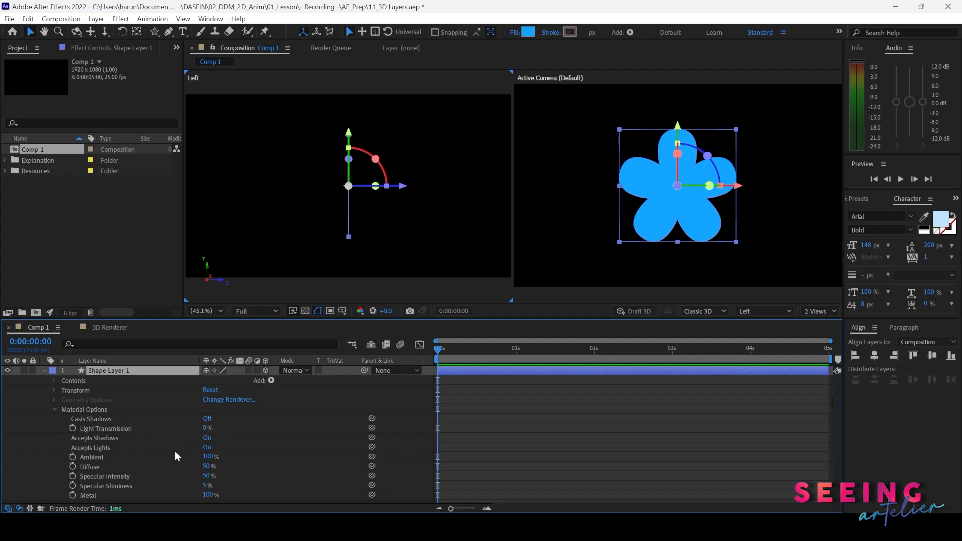
click(55, 410)
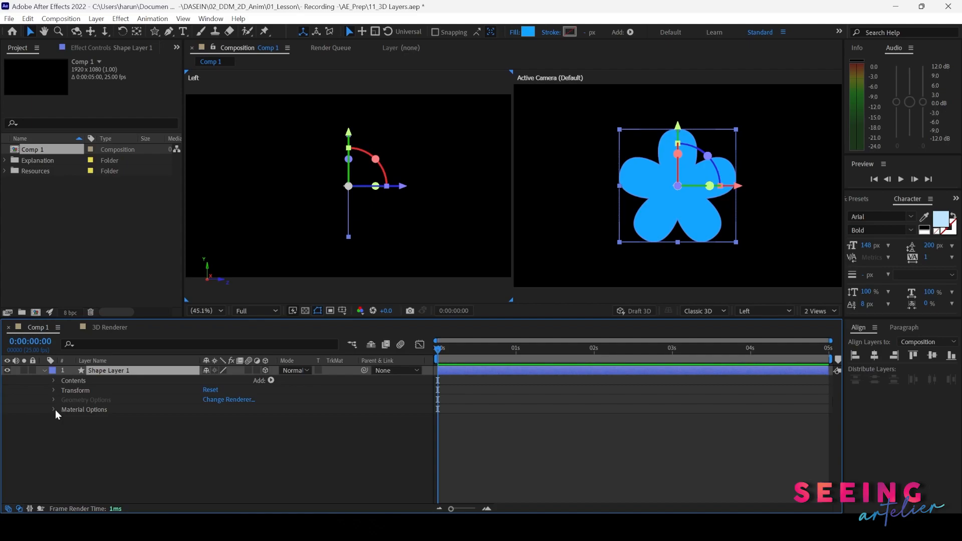
Step: Add a point light to the composition and move it closer to the flower along its Z axis
click(96, 19)
mouse_move(126, 35)
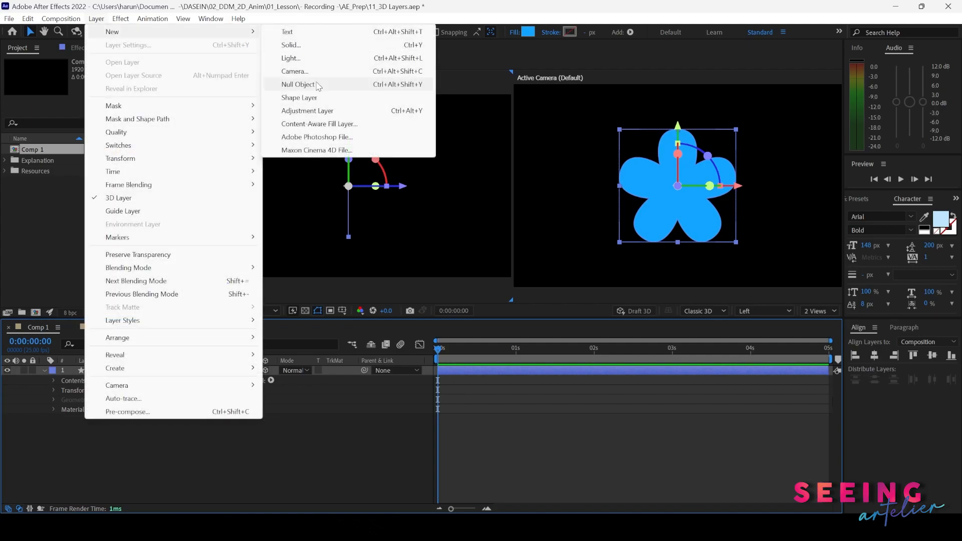
click(296, 58)
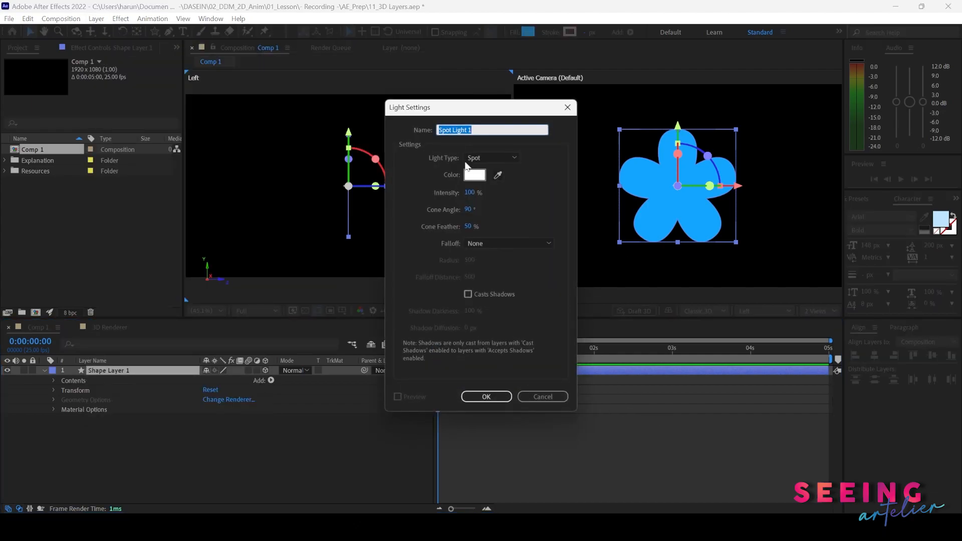
click(490, 157)
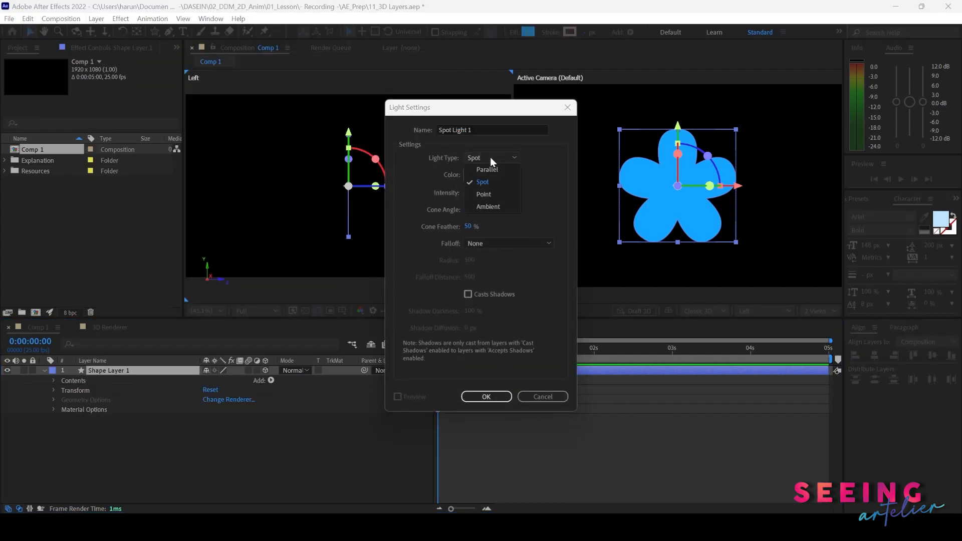
click(497, 195)
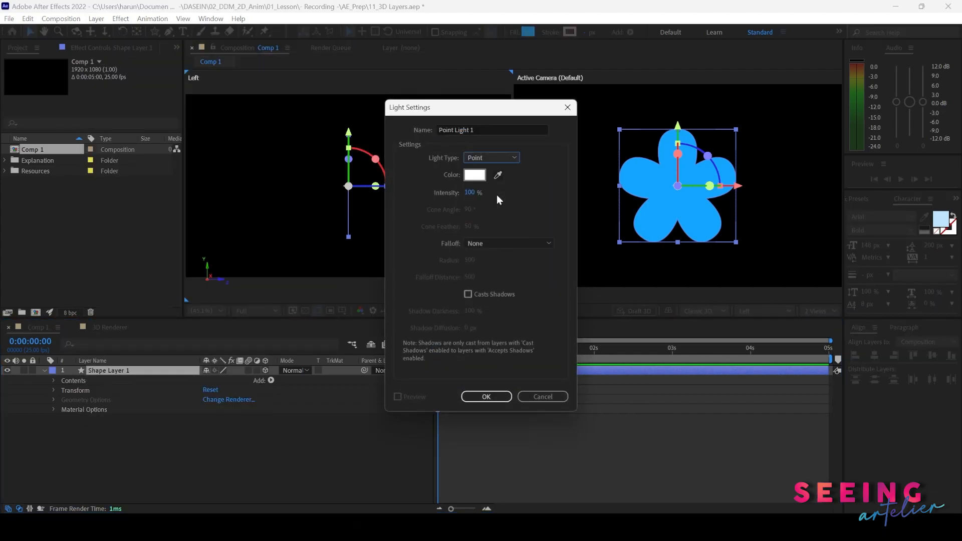
click(486, 397)
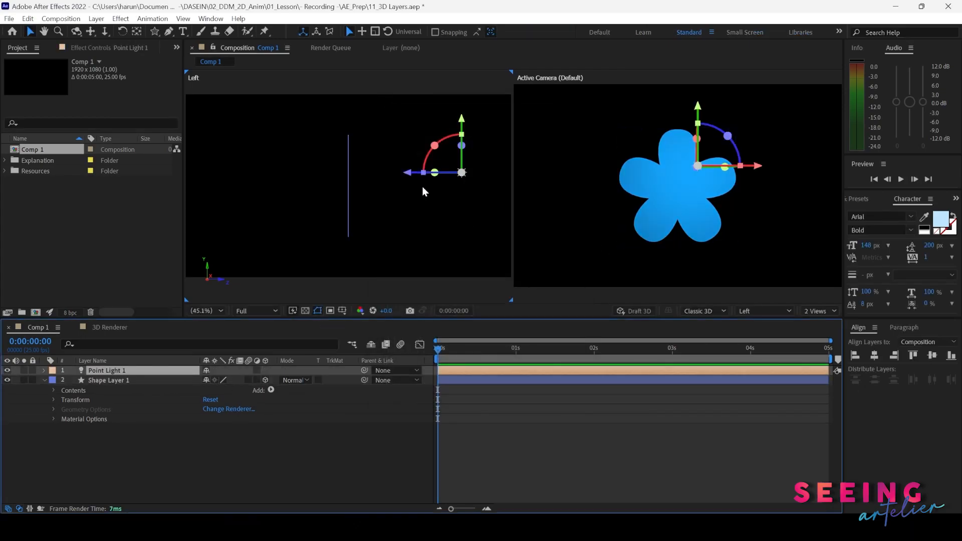
drag(410, 174, 361, 232)
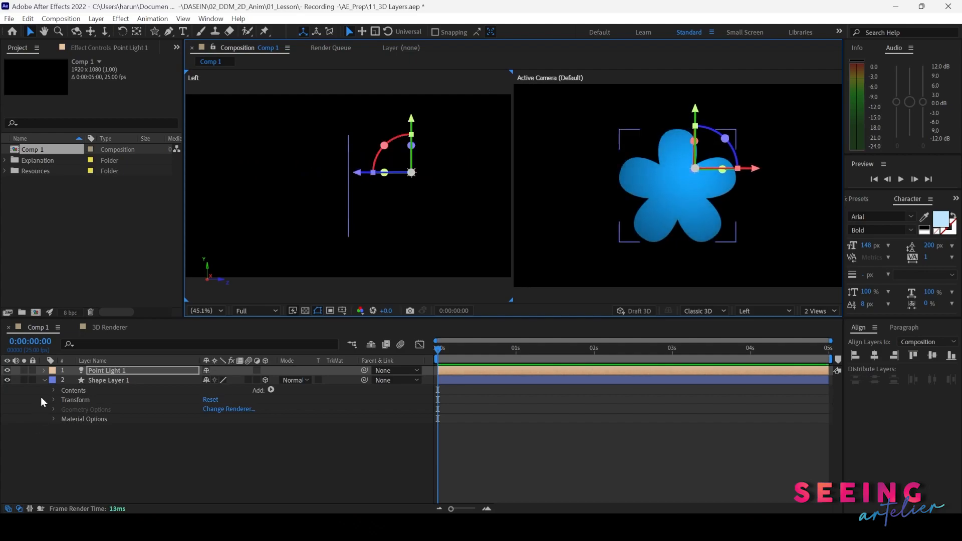
Step: Duplicate the flower layer and move the copy behind the original and to its right
click(131, 382)
key(ctrl+d)
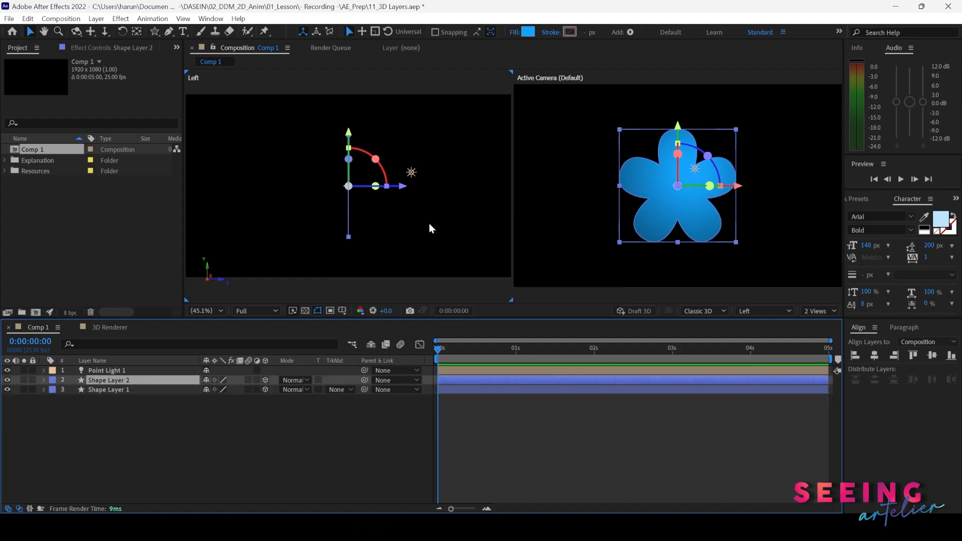
drag(389, 185, 342, 197)
drag(741, 187, 786, 190)
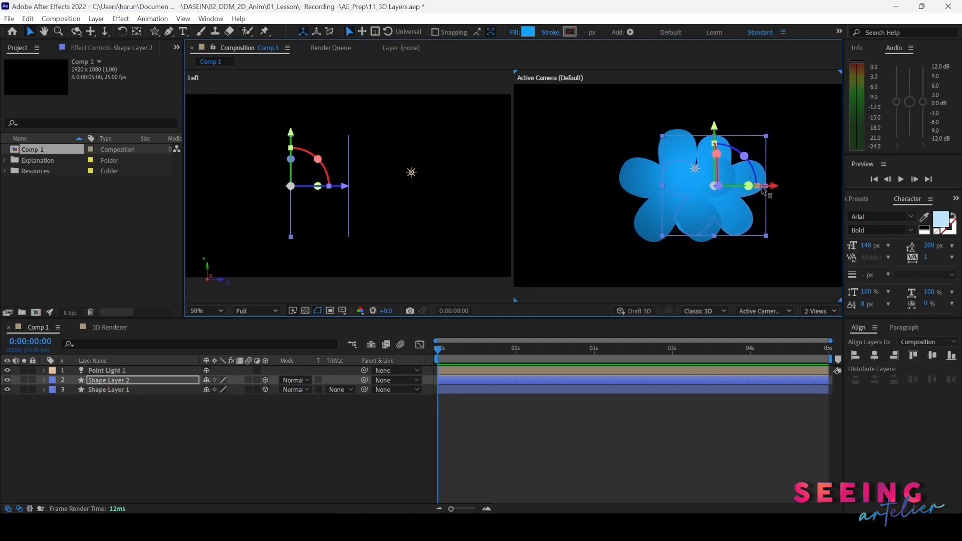
drag(346, 186, 338, 187)
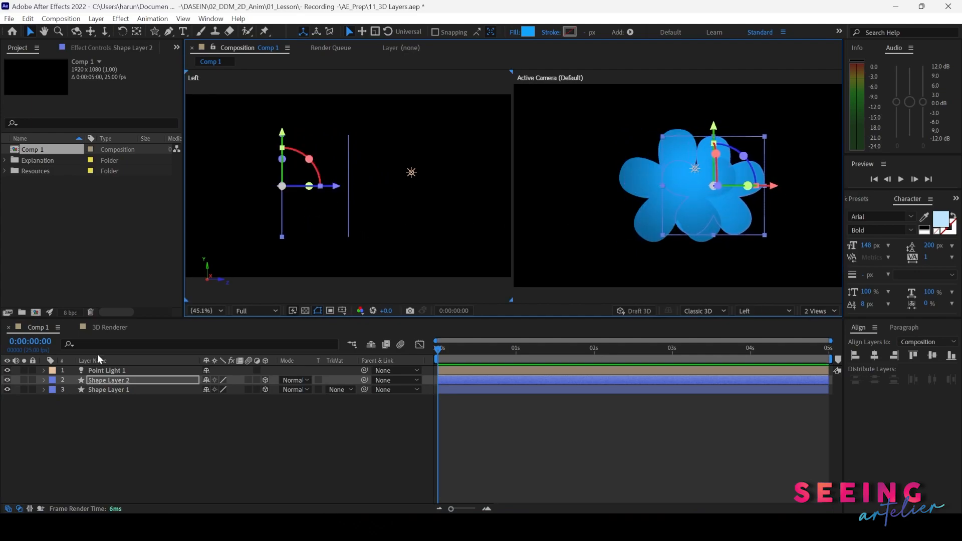
Step: Expand the properties of both flower layers and open the Material Options of the rear copy
click(107, 389)
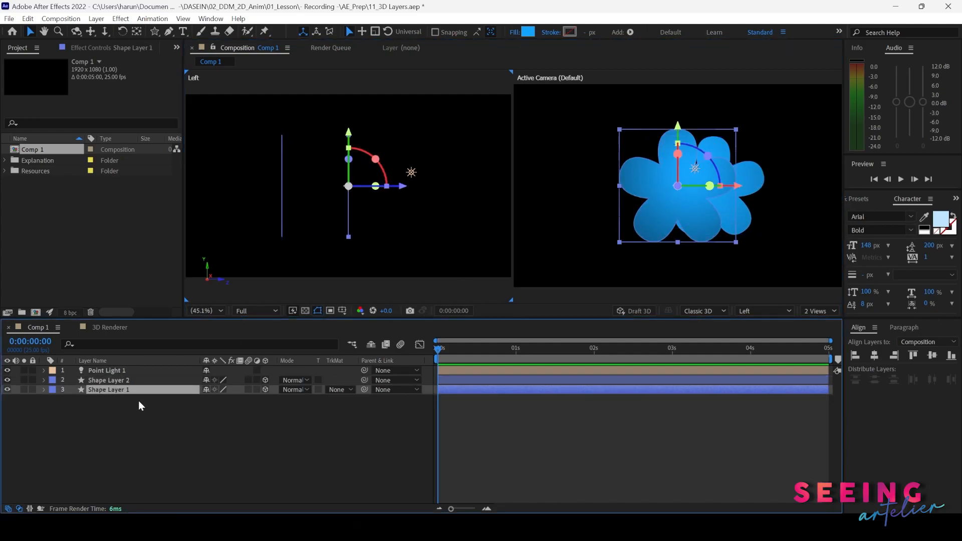
click(44, 390)
click(283, 224)
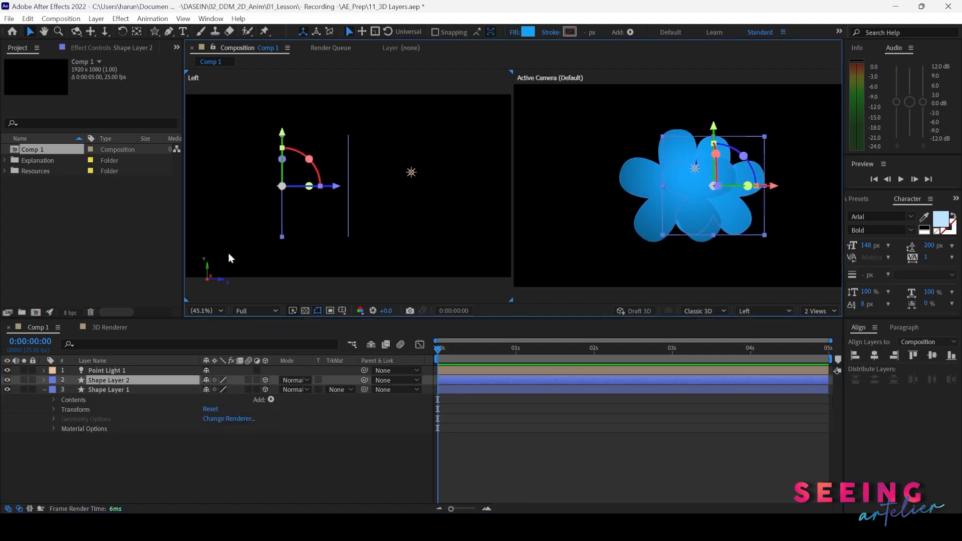
click(43, 380)
click(54, 420)
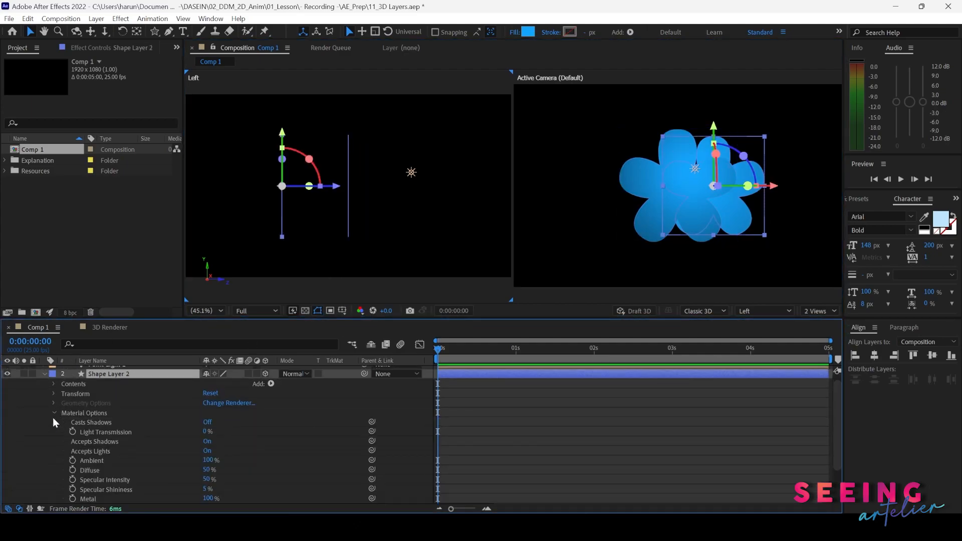
scroll(48, 423, down, 2)
click(207, 394)
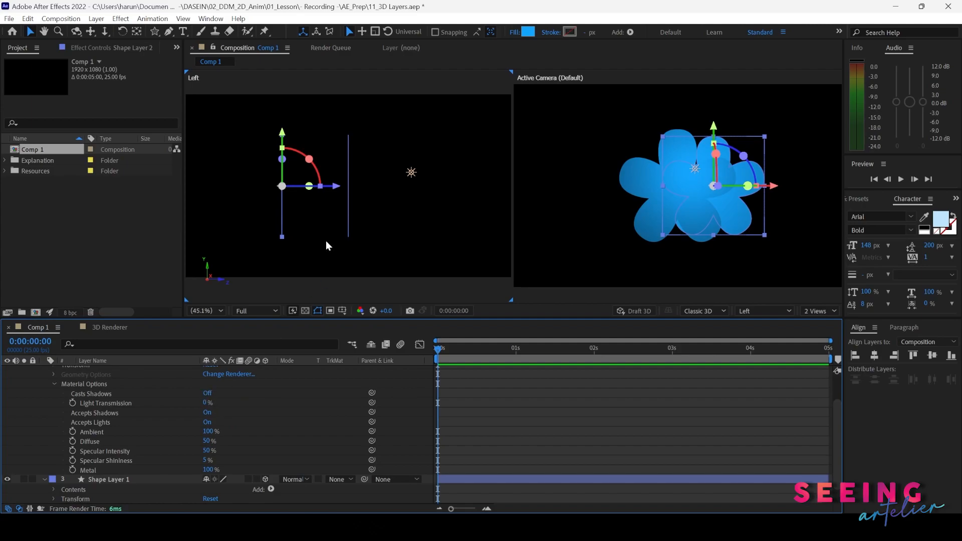
Step: Turn on Casts Shadows in the Material Options of the original front flower, Shape Layer 1
click(350, 228)
scroll(141, 466, down, 1)
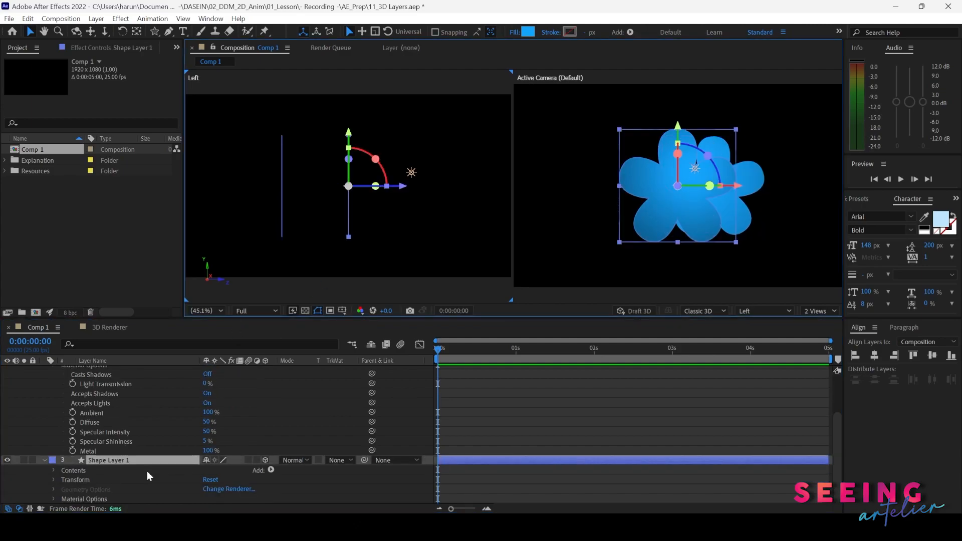
click(54, 498)
scroll(30, 497, down, 3)
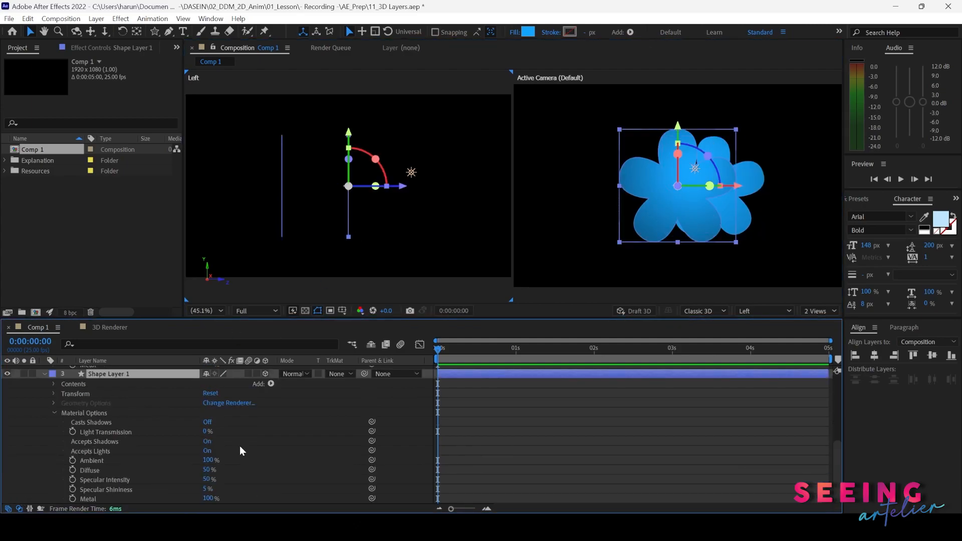
click(207, 423)
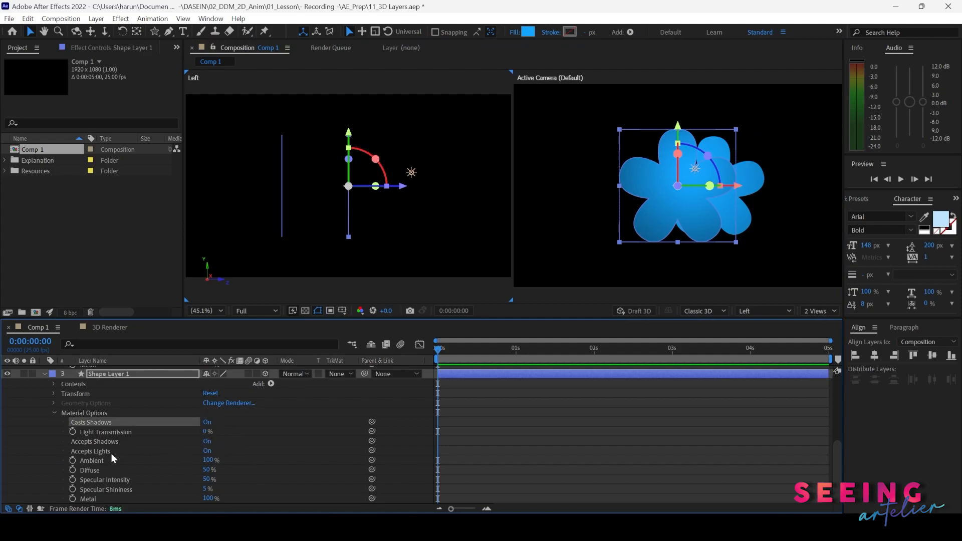
Step: Turn on Casts Shadows for the duplicated flower, Shape Layer 2, and collapse its Material Options
scroll(249, 445, up, 4)
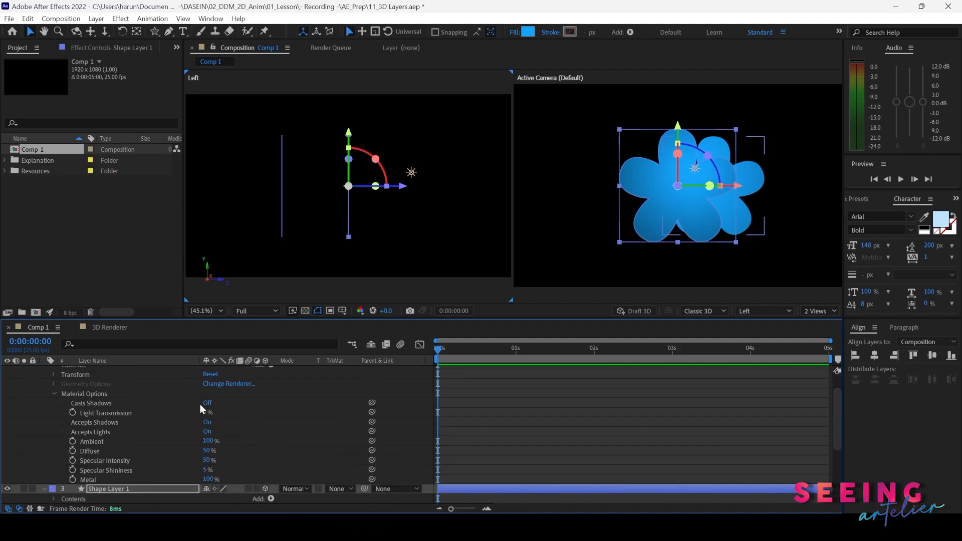
click(207, 404)
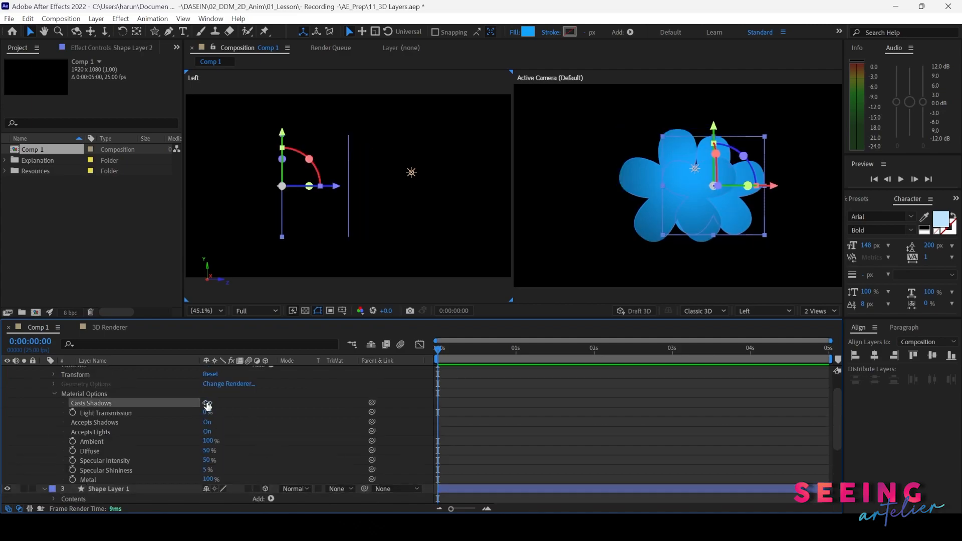
click(55, 394)
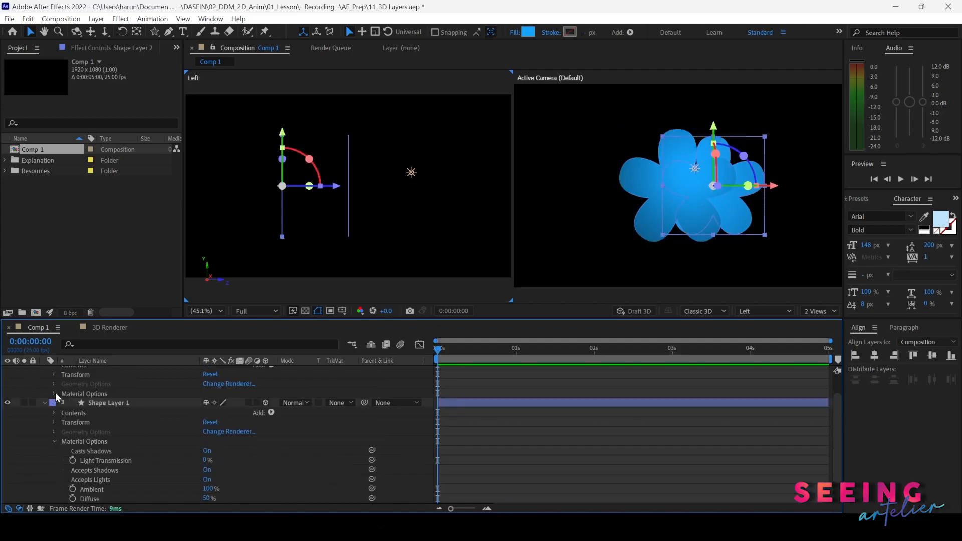
Step: Turn on Casts Shadows for the point light and move the light right and farther in front of the flowers
key(ctrl+alt+shift+l)
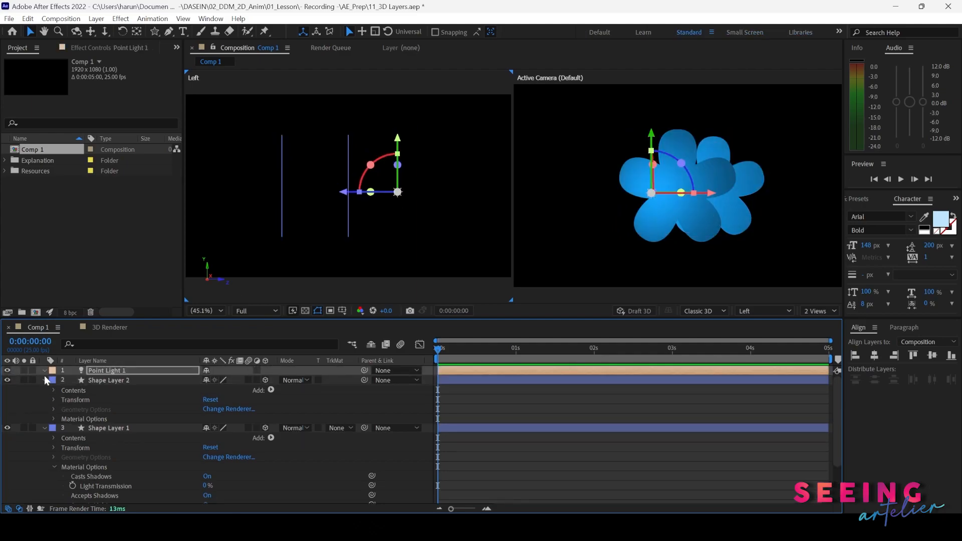
click(44, 371)
click(54, 390)
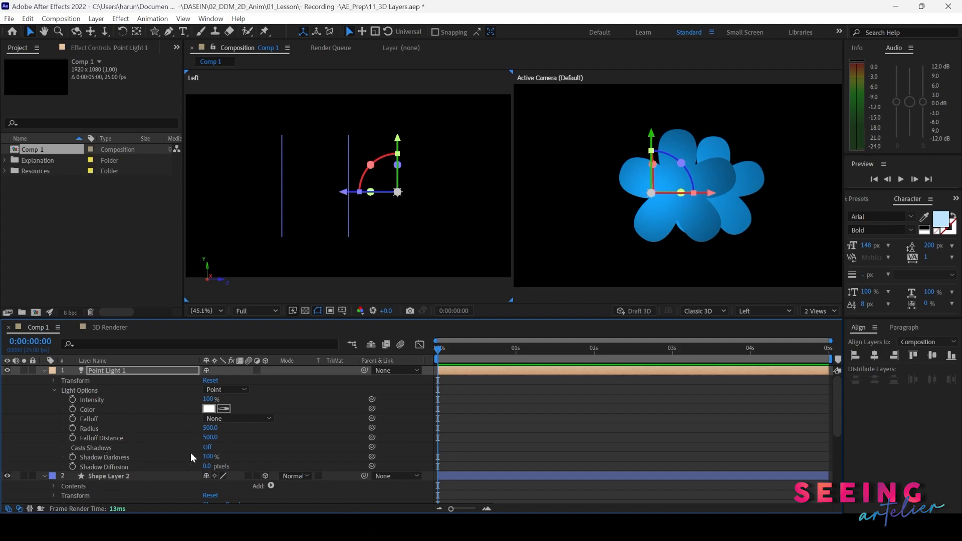
click(206, 448)
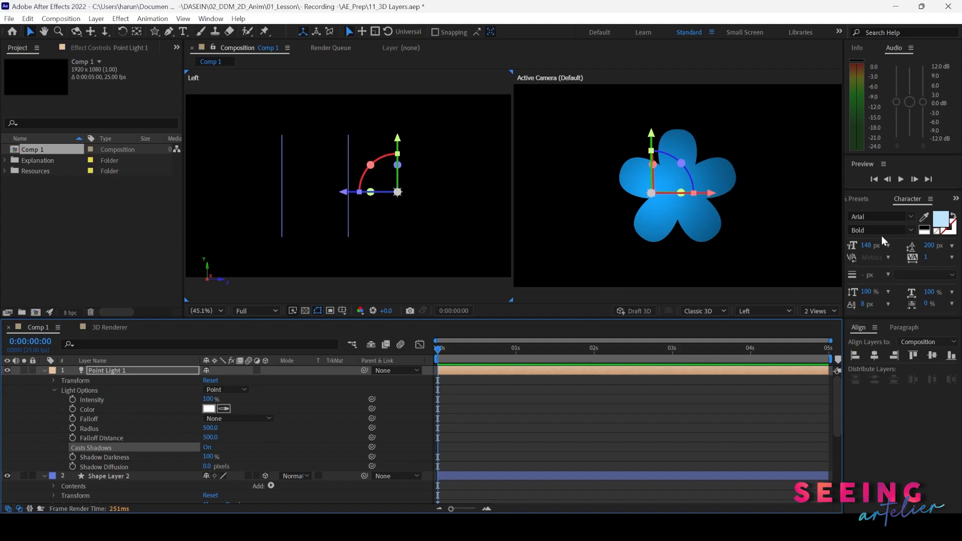
drag(712, 198, 754, 195)
drag(357, 202, 451, 216)
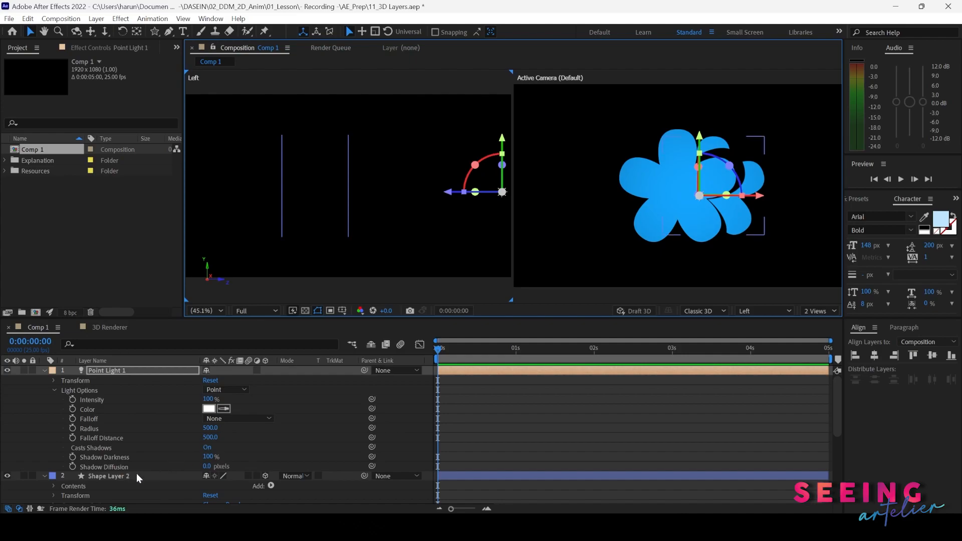
Step: Set the point light's Shadow Darkness to 50% and increase its Shadow Diffusion
key(ctrl+d)
scroll(137, 441, up, 1)
click(210, 457)
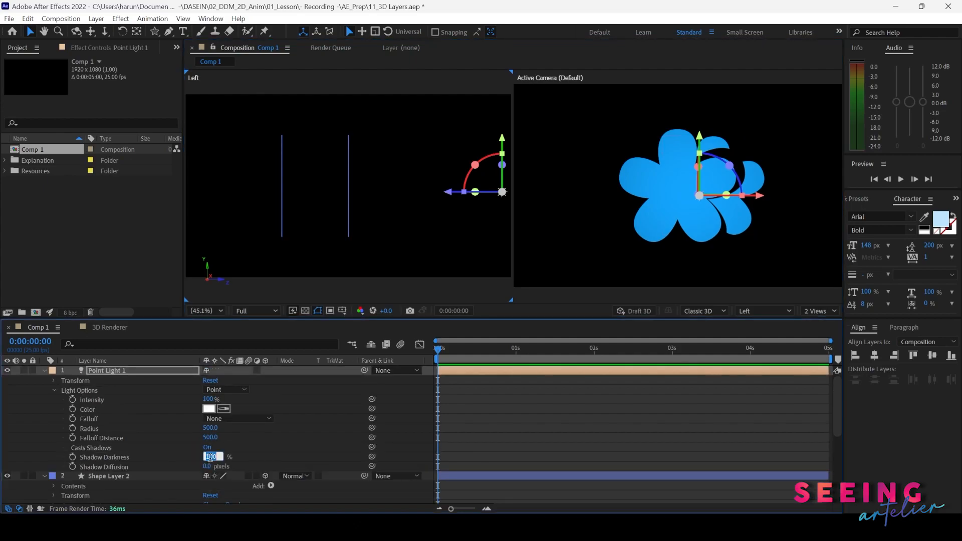
text(50)
key(Return)
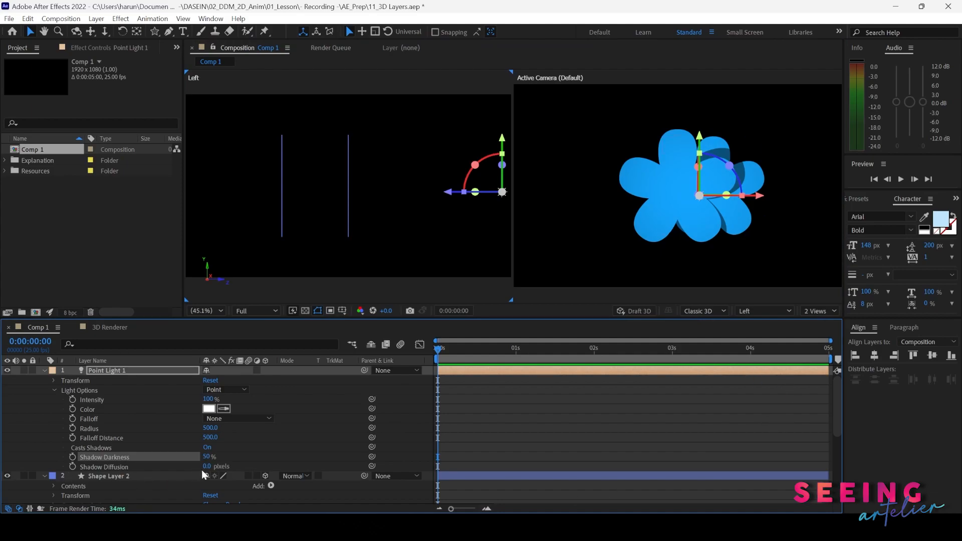
drag(207, 466, 283, 483)
Step: Shift the point light slightly left and farther from the flowers, and collapse the light and duplicate flower layers
mouse_move(714, 196)
mouse_down()
mouse_move(742, 196)
mouse_move(702, 197)
mouse_up()
drag(464, 192, 507, 194)
click(44, 370)
click(44, 380)
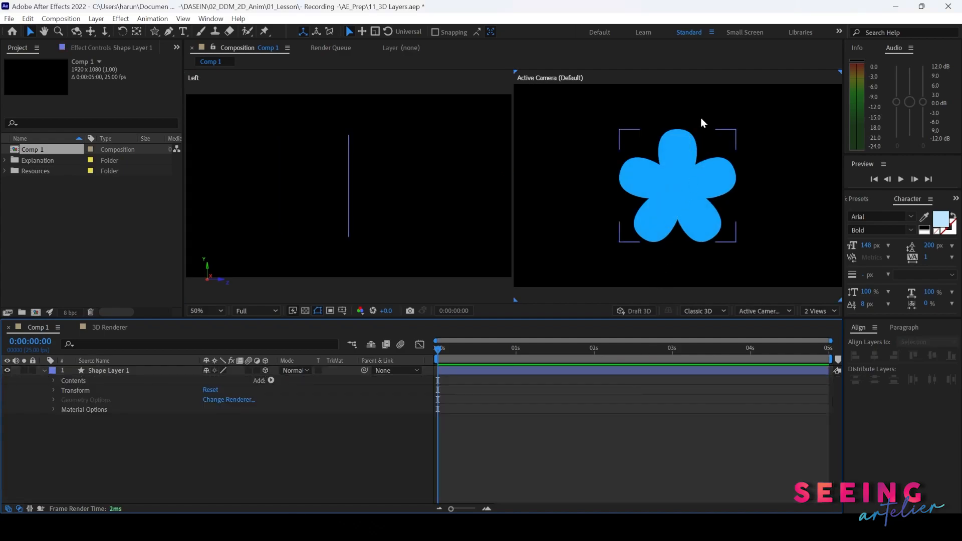
Step: Deselect the layers and switch the Active Camera view to Custom View 1
click(701, 118)
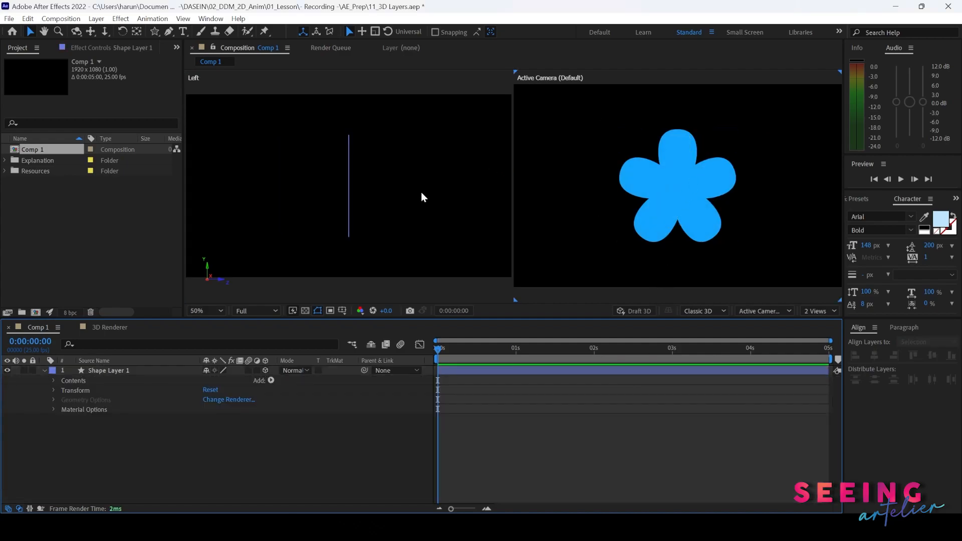
click(690, 234)
click(593, 146)
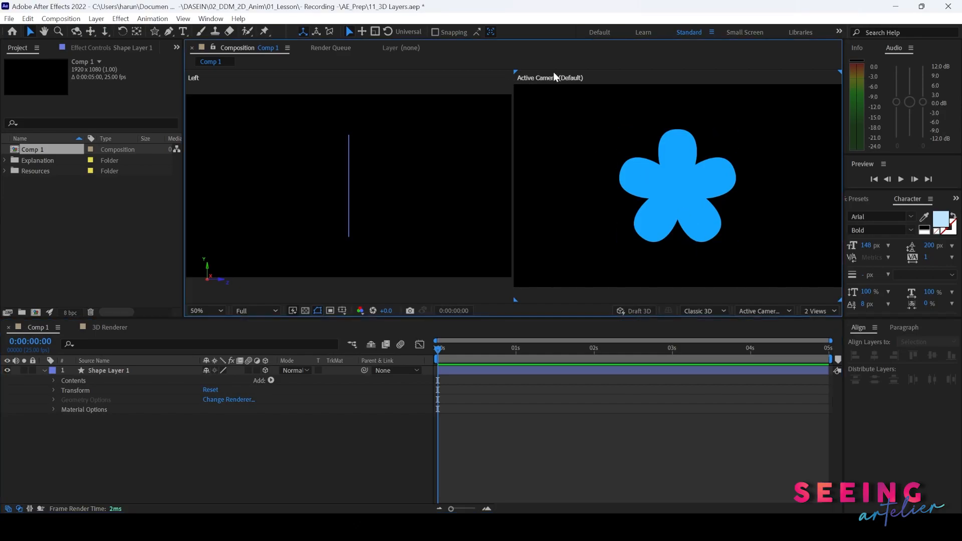
click(780, 312)
click(774, 430)
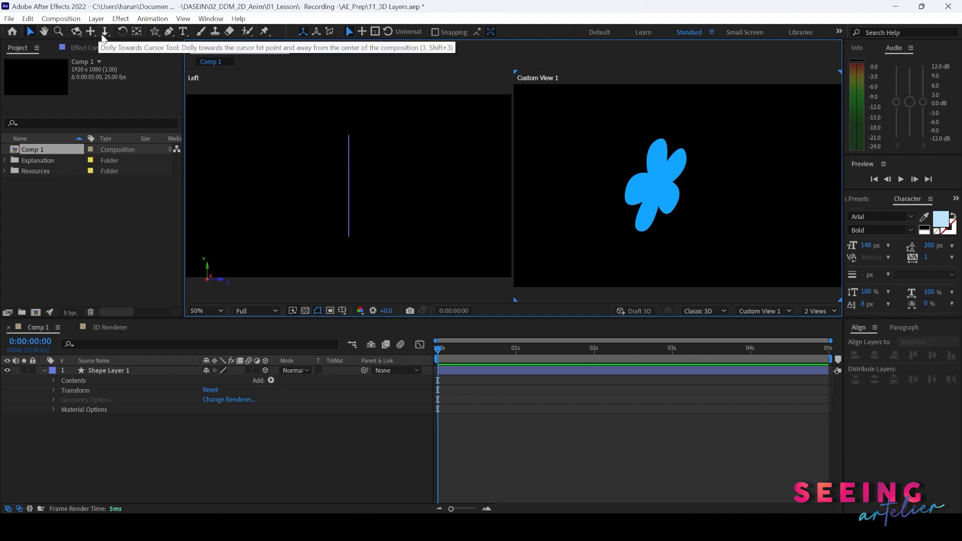
Step: Orbit Custom View 1 around the flower with the Orbit tool and shift the view with the Pan camera tool
click(77, 32)
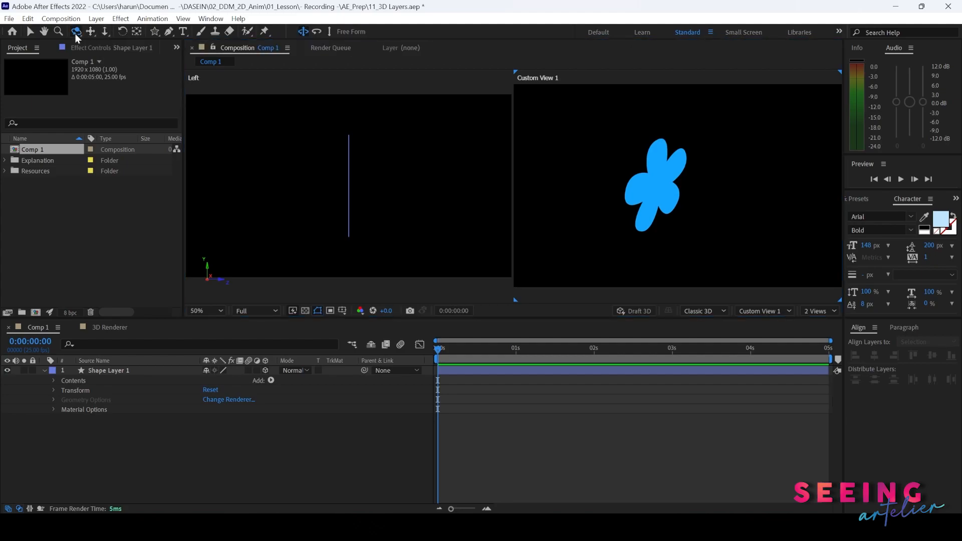
drag(627, 206, 679, 236)
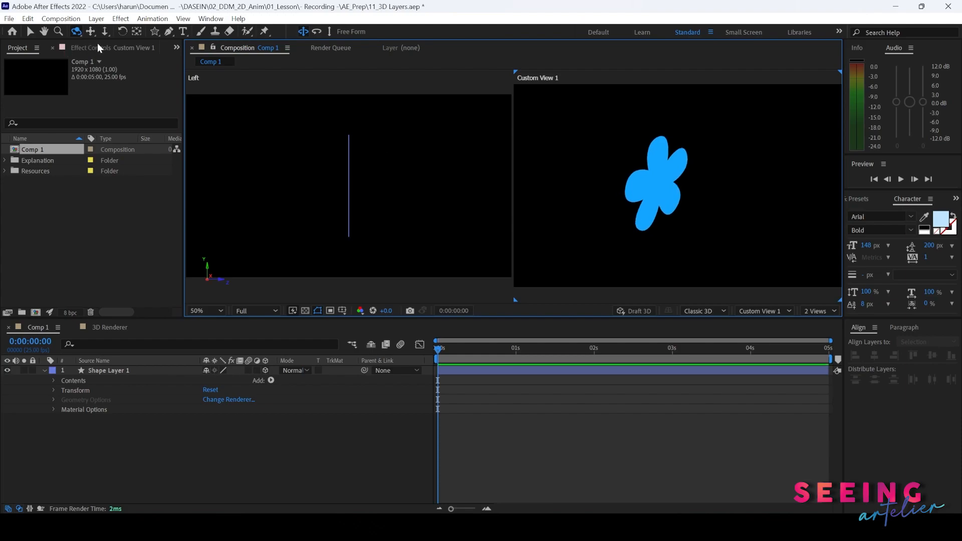
click(91, 32)
drag(652, 201, 686, 211)
Step: Dolly Custom View 1 closer to the flower and orbit it to a nearly frontal angle
click(105, 31)
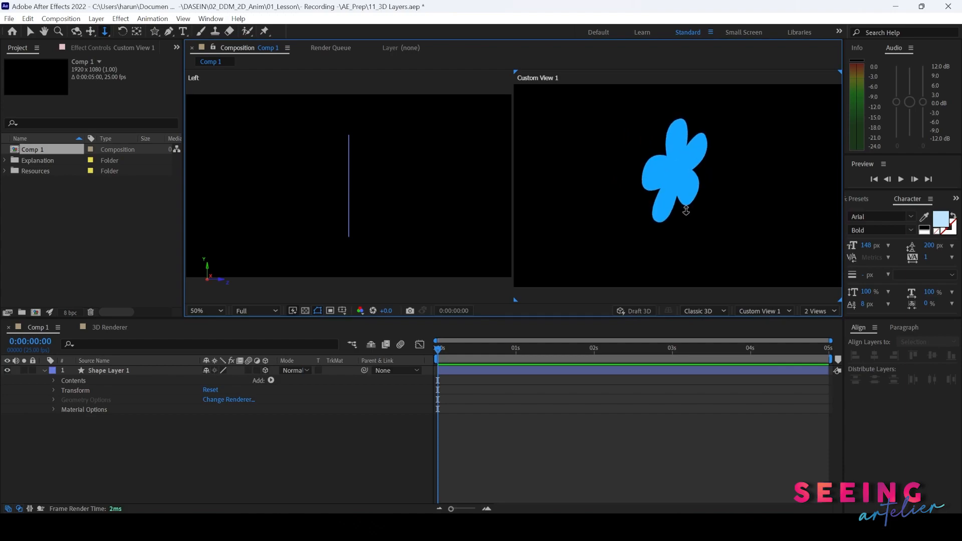
key(c)
drag(683, 213, 739, 215)
key(c)
key(c)
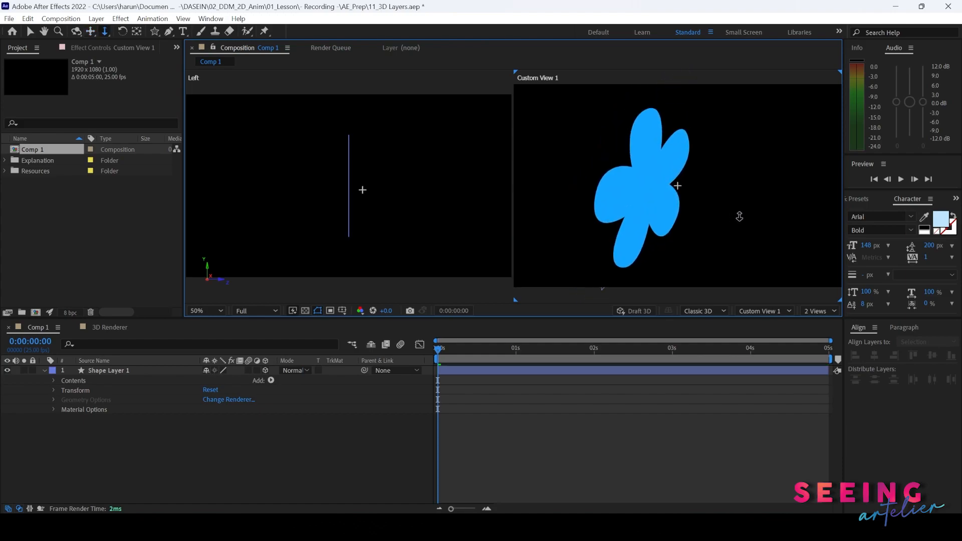
key(c)
drag(678, 225, 657, 200)
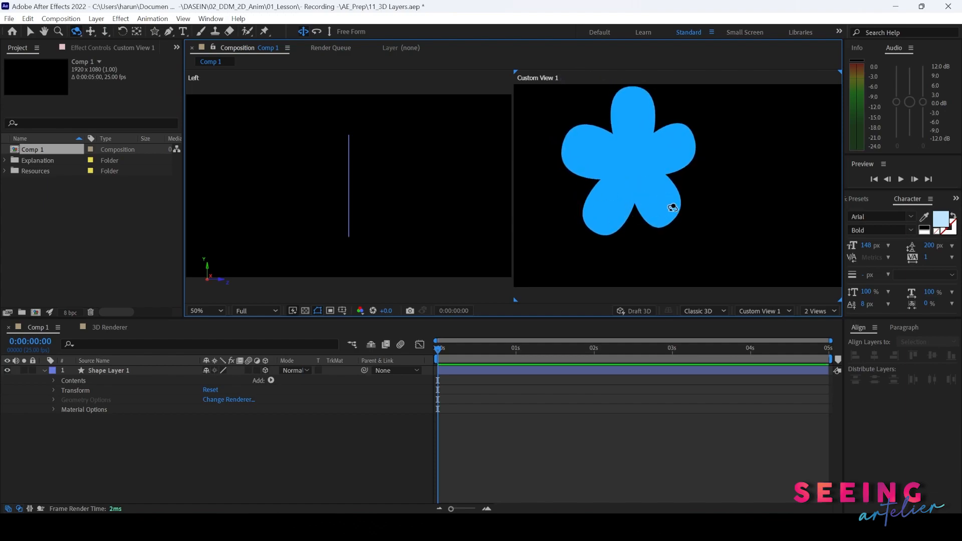
Step: Switch Custom View 1 back to Active Camera (Default) and select the flower layer with the Selection tool
click(775, 311)
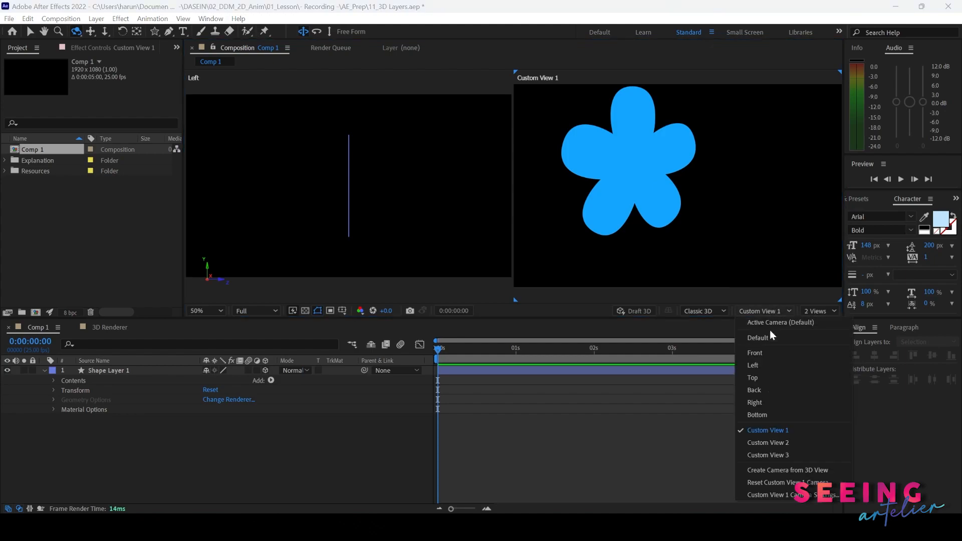
click(766, 324)
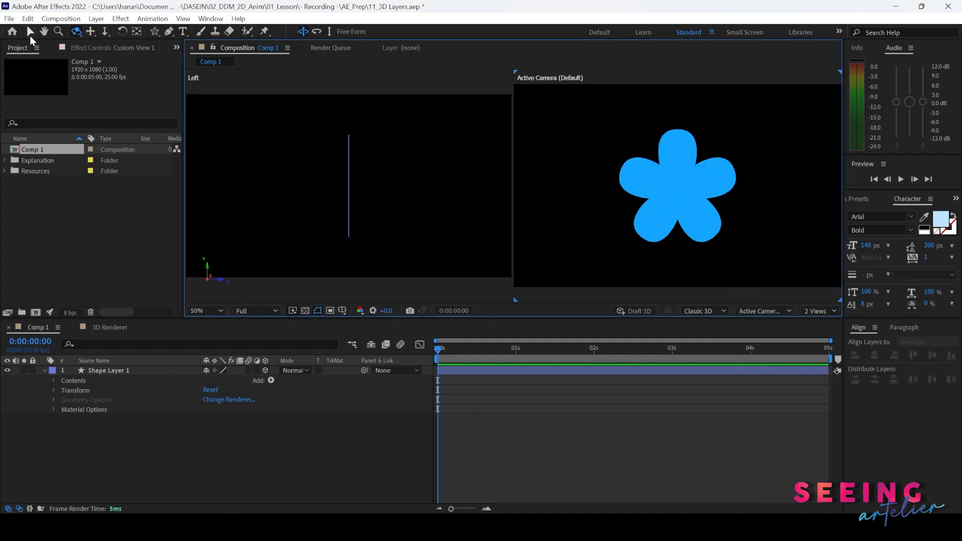
click(30, 32)
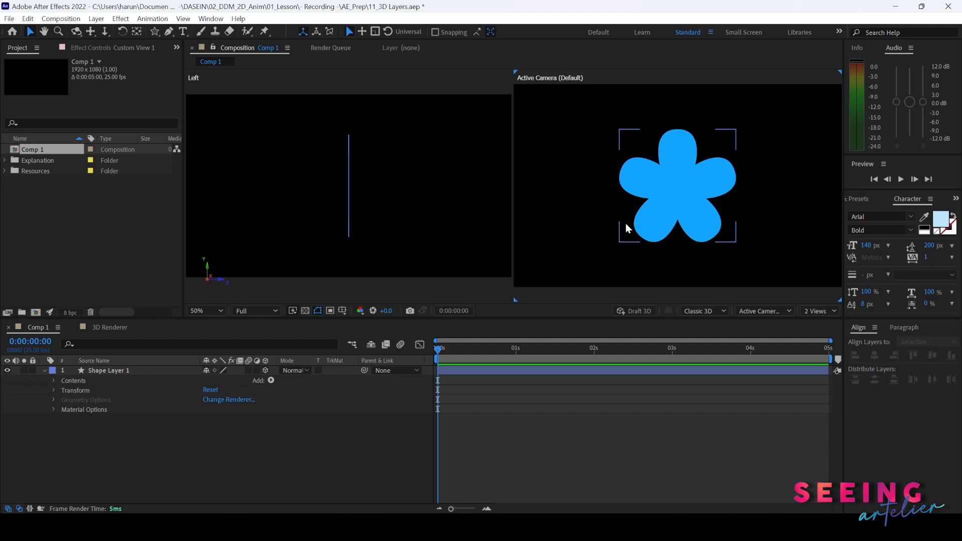
click(626, 223)
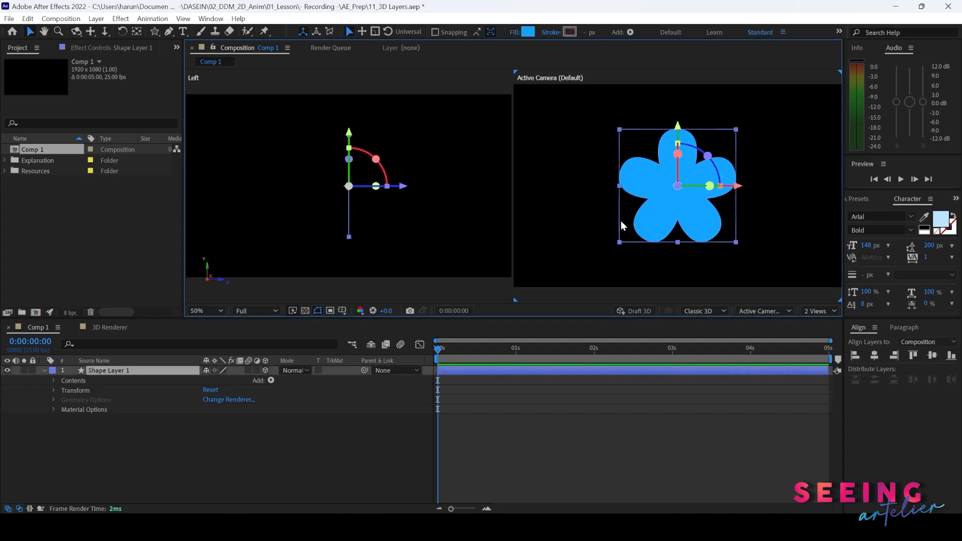
Step: Try moving the flower's anchor point away from its centre with the Pan Behind tool, first without and again with Snapping enabled
click(136, 31)
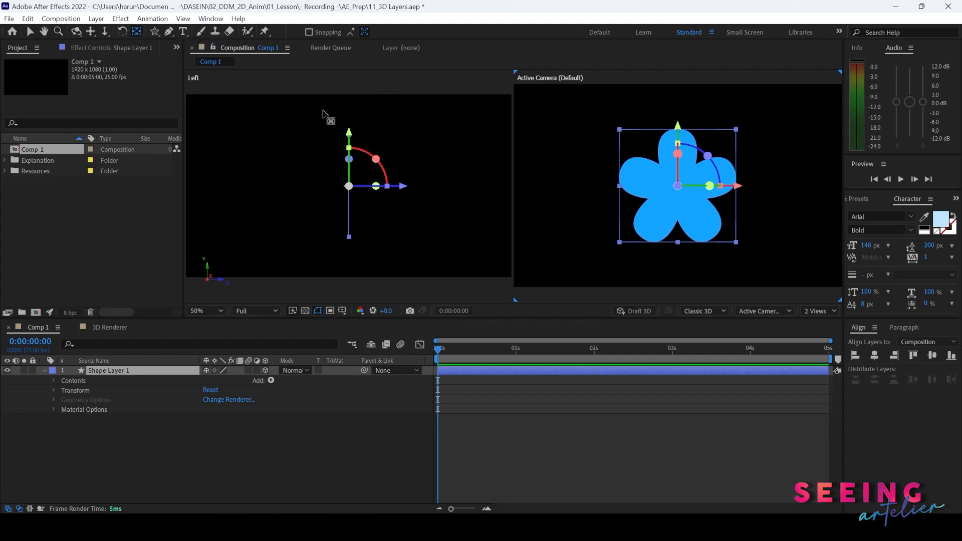
drag(678, 186, 648, 181)
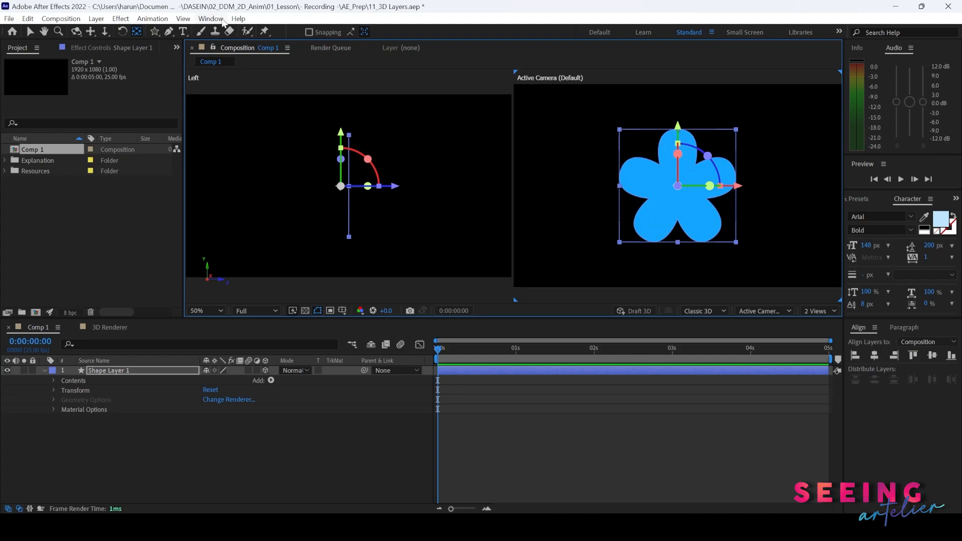
click(309, 32)
drag(679, 187, 658, 192)
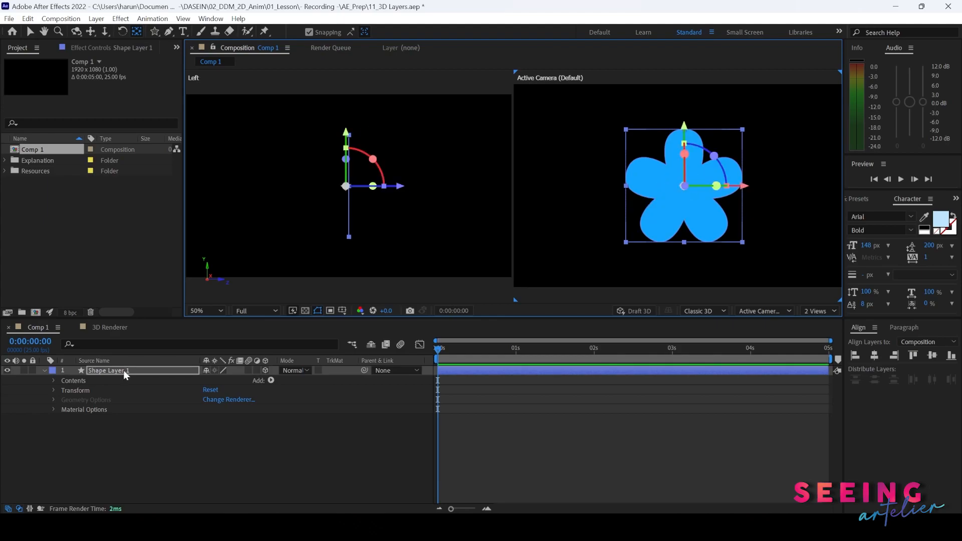
Step: Center the anchor point of Shape Layer 1 in its layer content
right_click(123, 371)
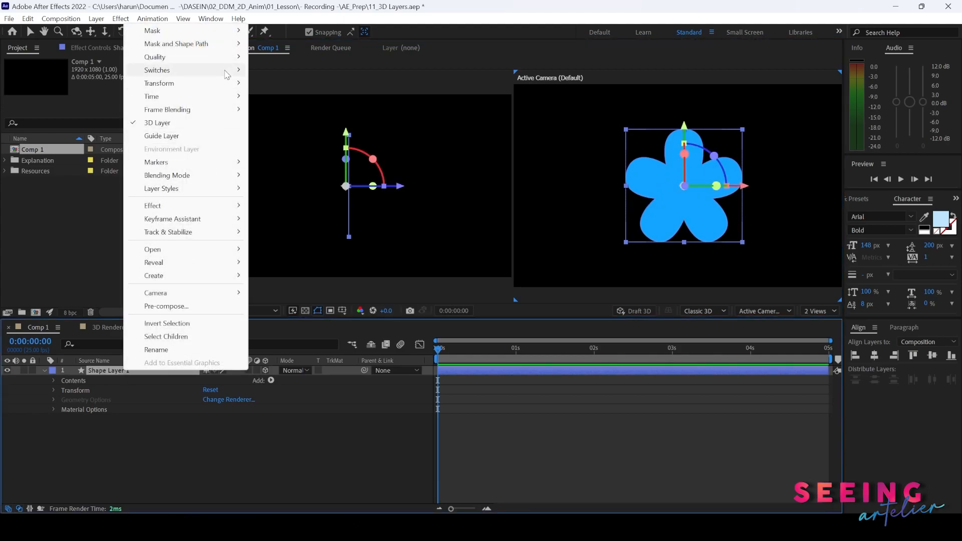
mouse_move(231, 84)
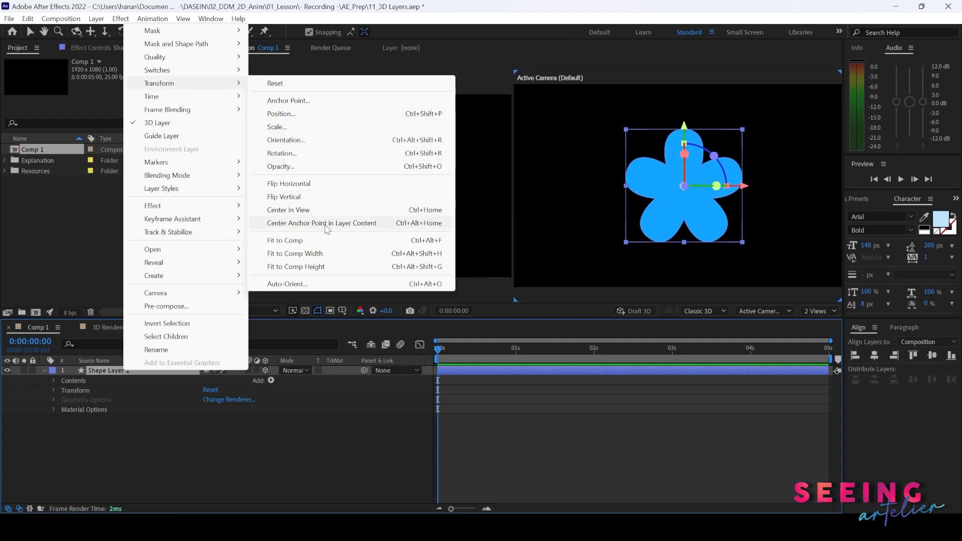
click(327, 228)
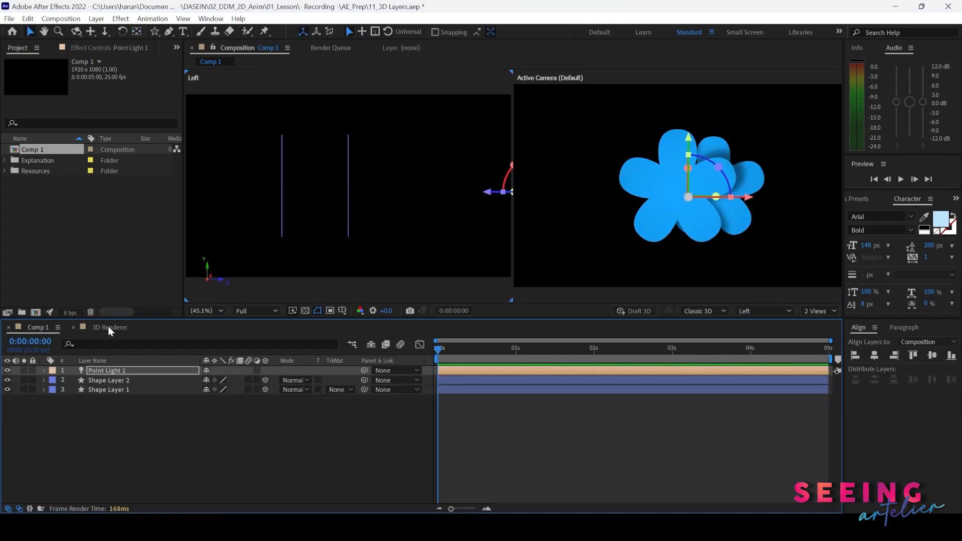
Step: Open the 3D Renderer composition, expand the Shape Layer 2 properties and change the composition's renderer to Cinema 4D
click(722, 309)
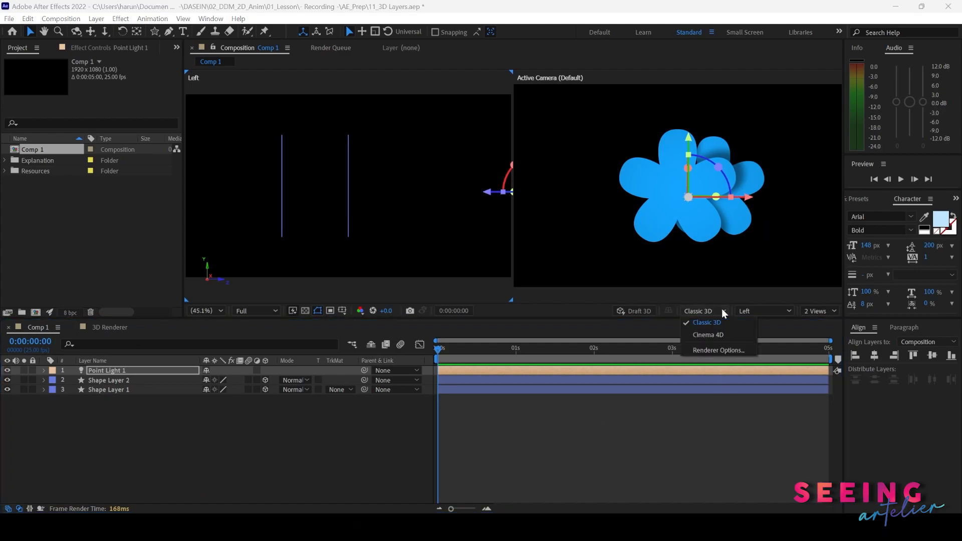
click(114, 327)
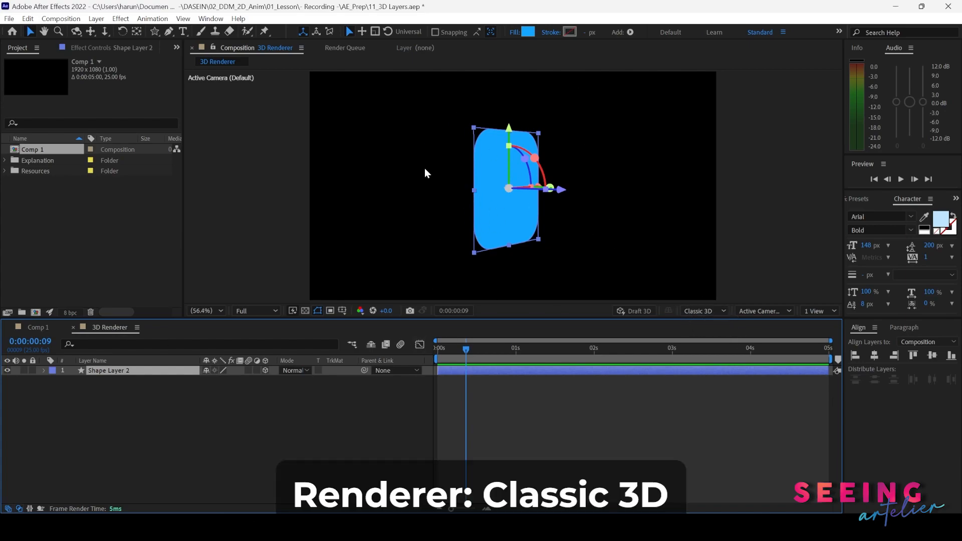
click(43, 370)
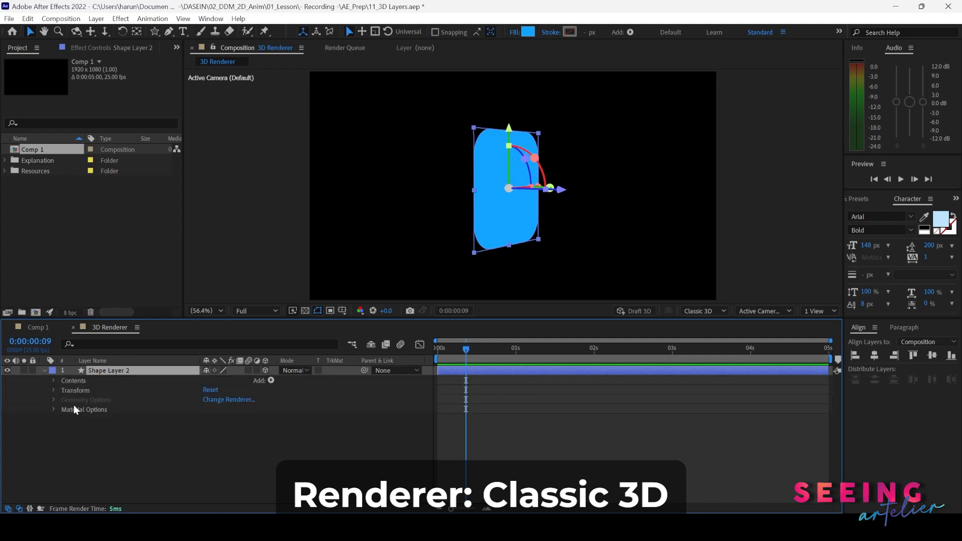
click(725, 311)
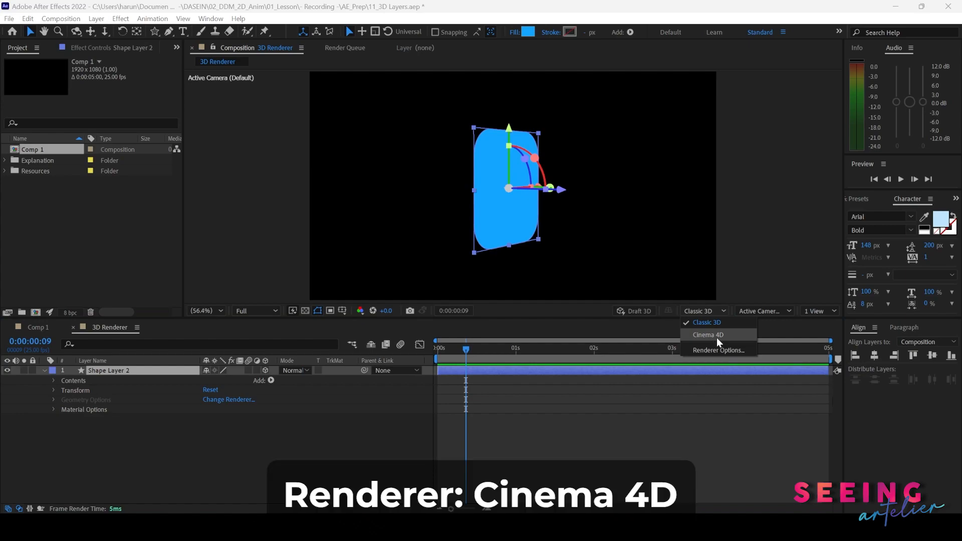
click(717, 336)
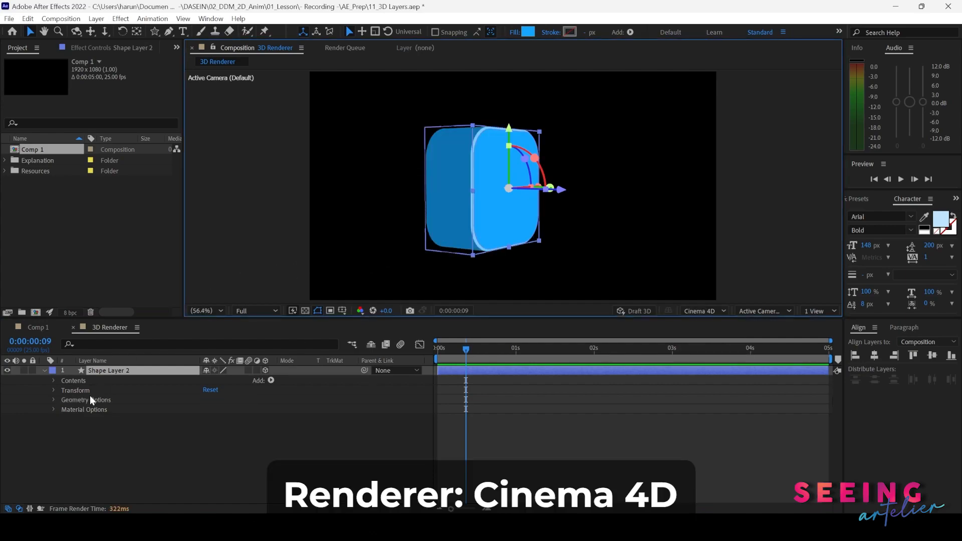
Step: Expand the Geometry Options of Shape Layer 2 and set its Extrusion Depth to 251
click(53, 400)
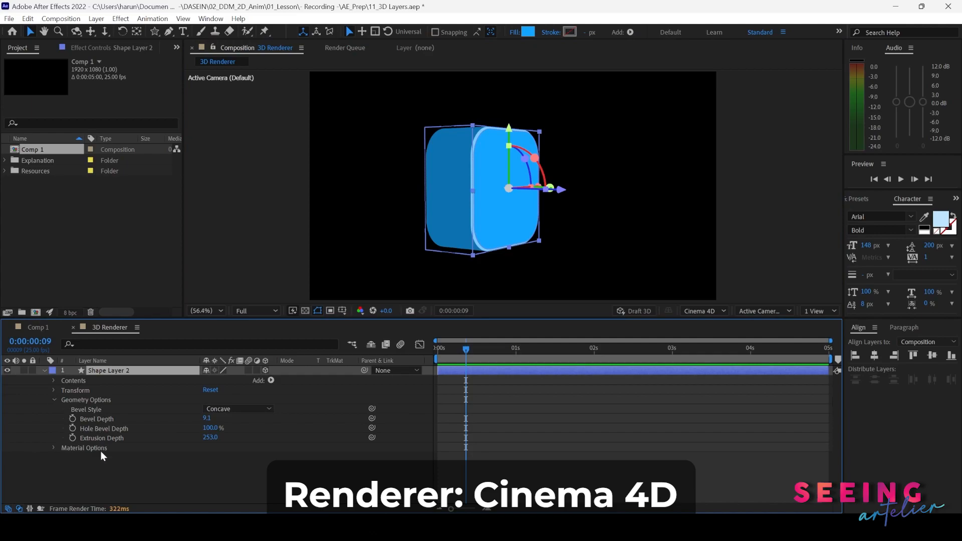
drag(208, 439, 200, 439)
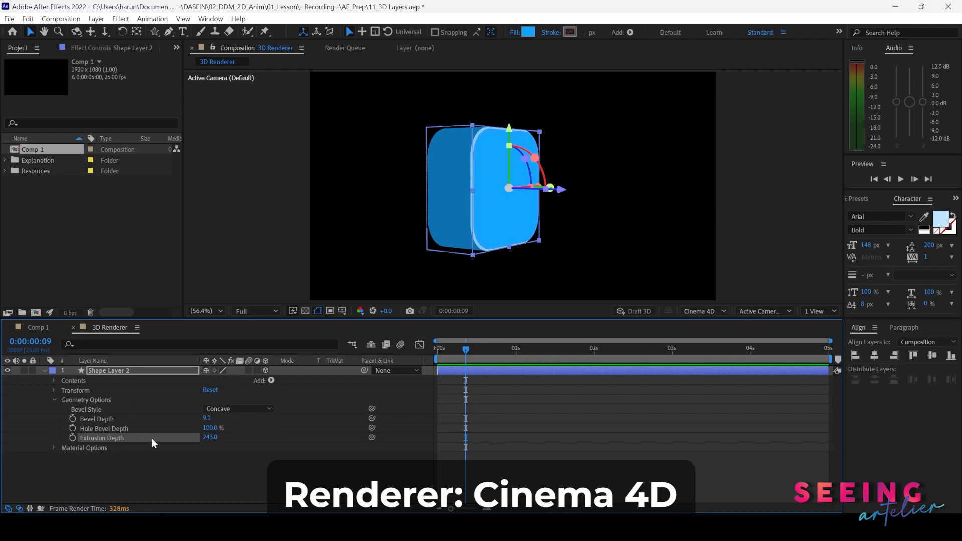
drag(210, 438, 214, 438)
Step: Orbit the active camera around the extruded rounded shape to examine its depth and bevel
key(c)
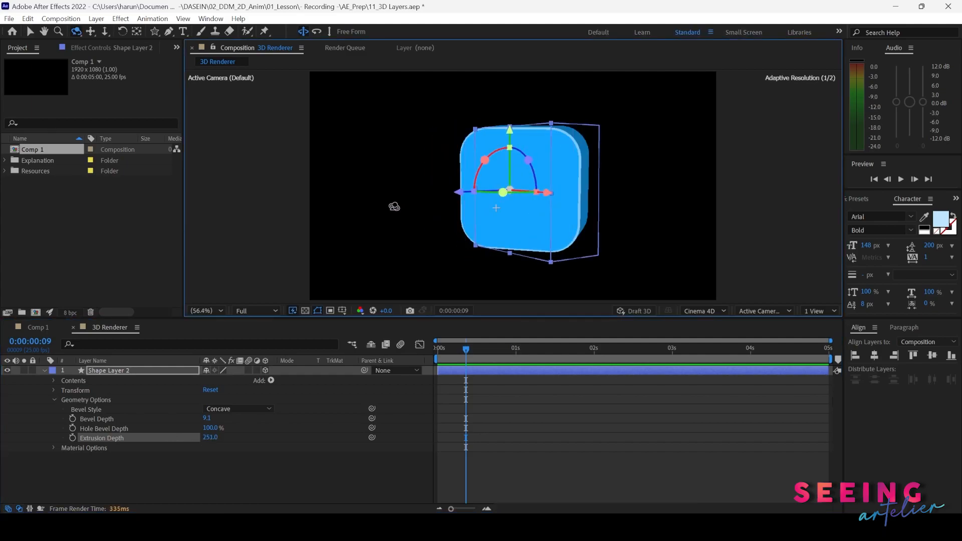